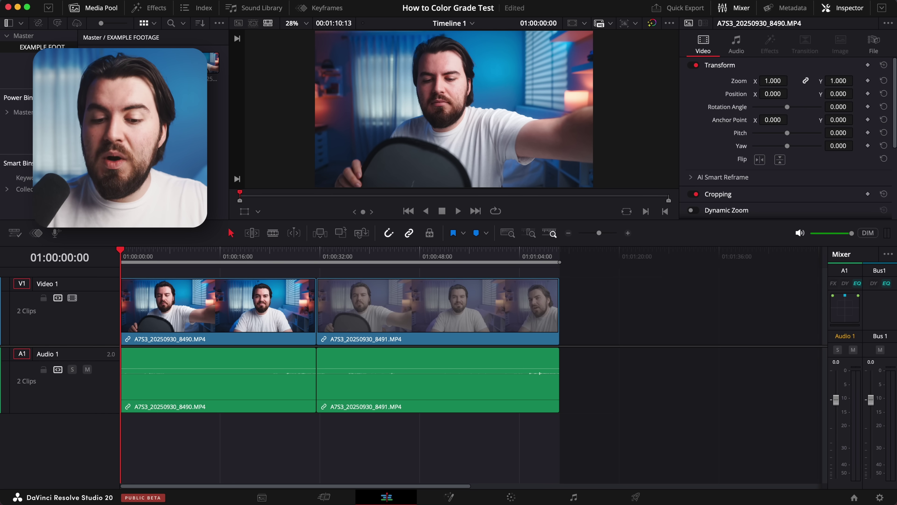
# Step: Switch from the Edit page to the Color page to begin grading
pyautogui.click(510, 497)
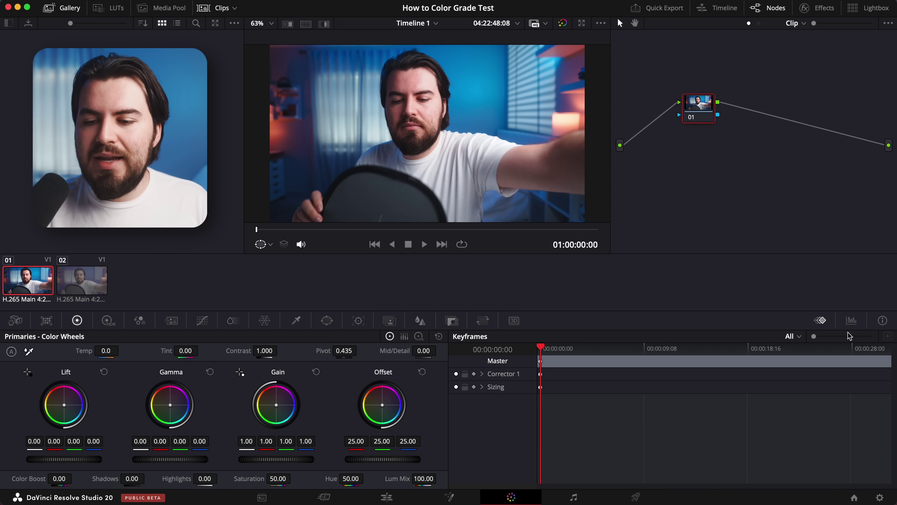
# Step: Replace the Keyframes panel with scopes showing an overlaid RGB waveform
pyautogui.click(851, 320)
pyautogui.click(834, 339)
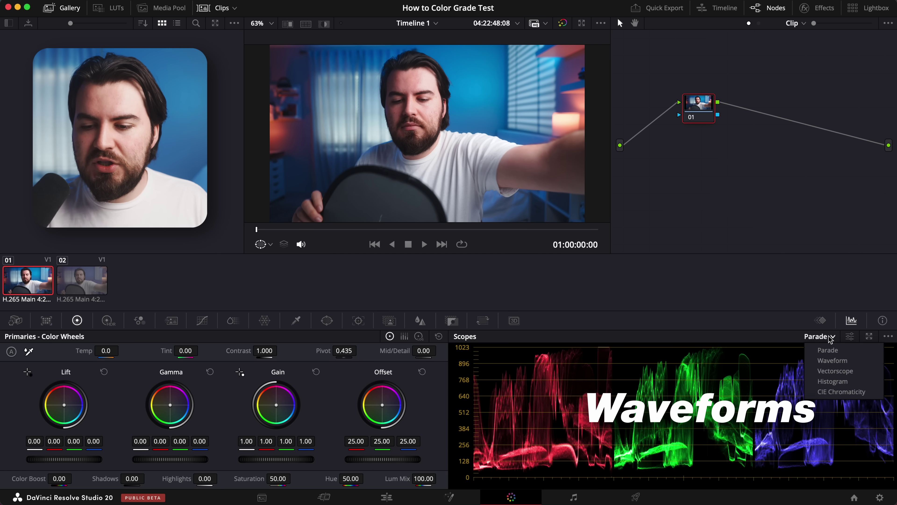
pyautogui.click(834, 363)
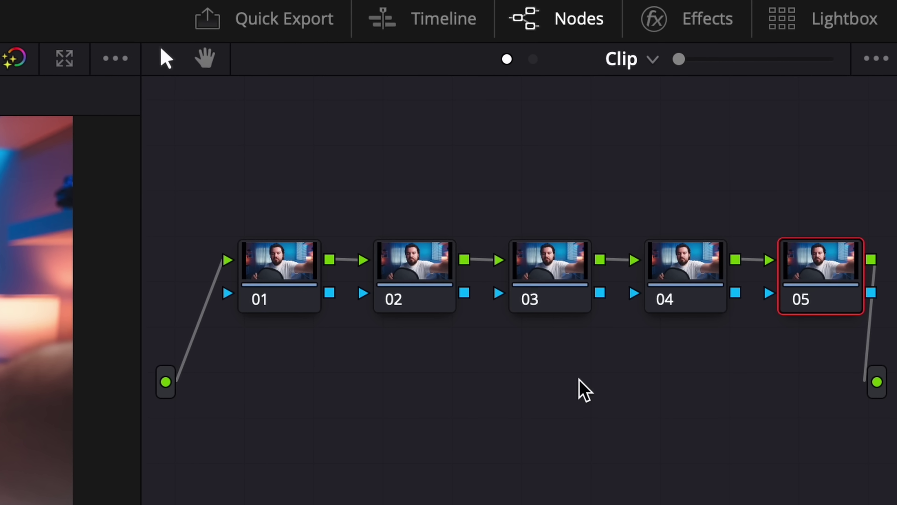
# Step: Label node 02 'White Balance' and node 03 'Contrast'
pyautogui.rightClick(433, 295)
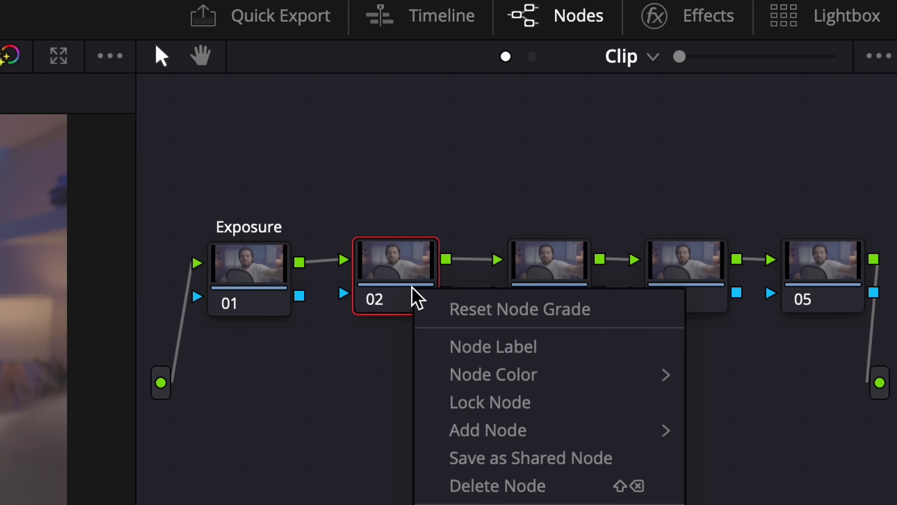
pyautogui.click(477, 344)
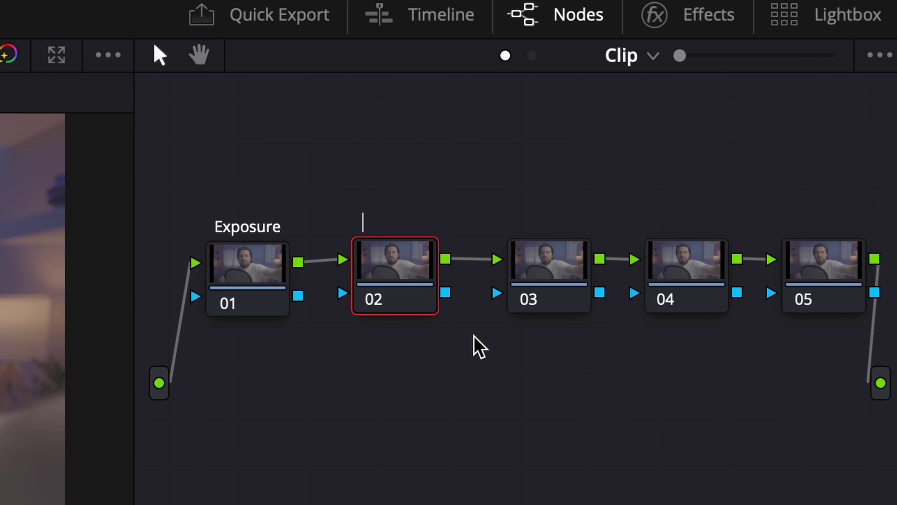
pyautogui.write('White Balance')
pyautogui.click(551, 286)
pyautogui.rightClick(547, 275)
pyautogui.click(563, 332)
pyautogui.write('Contrast')
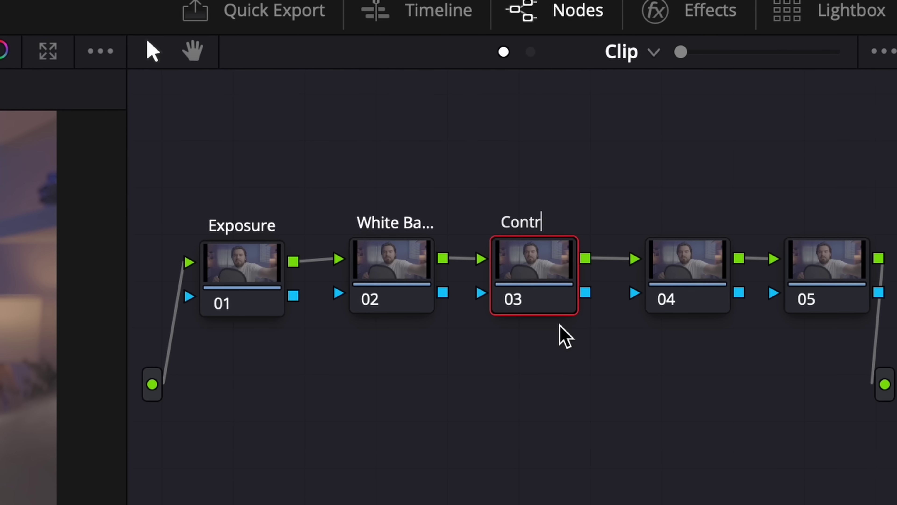
# Step: Label node 04 'Saturation' and node 05 'Creative Lo', then select node 05
pyautogui.rightClick(686, 283)
pyautogui.click(719, 346)
pyautogui.write('Saturation')
pyautogui.rightClick(837, 269)
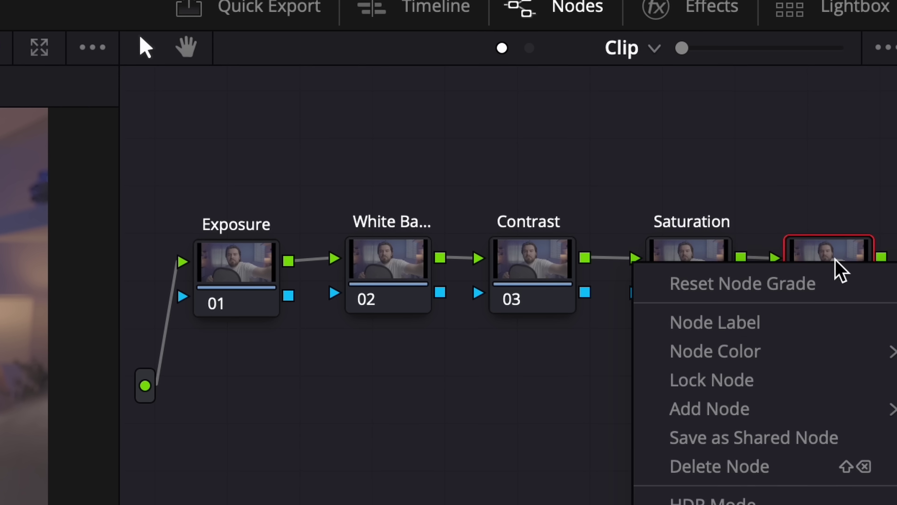
pyautogui.click(791, 322)
pyautogui.write('Creative Lo')
pyautogui.click(694, 286)
pyautogui.click(797, 281)
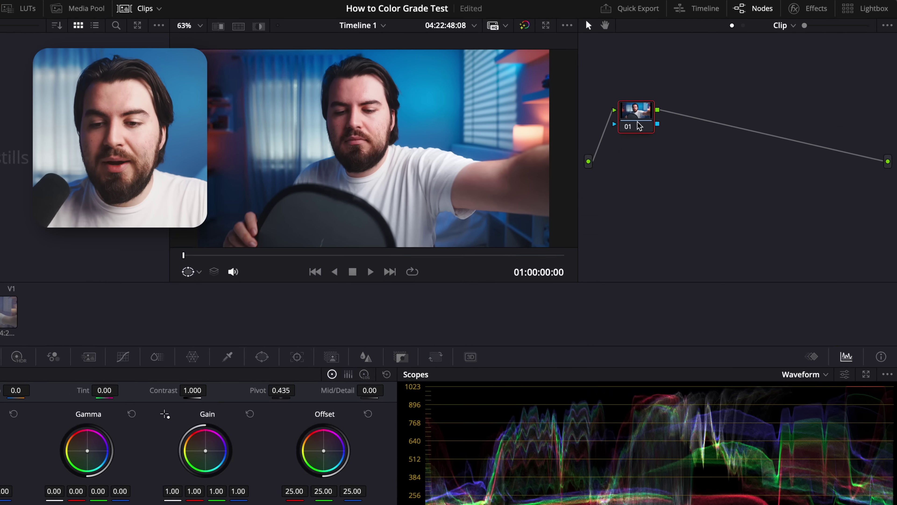
# Step: Add serial nodes after node 01, appending more with Option+S
pyautogui.rightClick(666, 114)
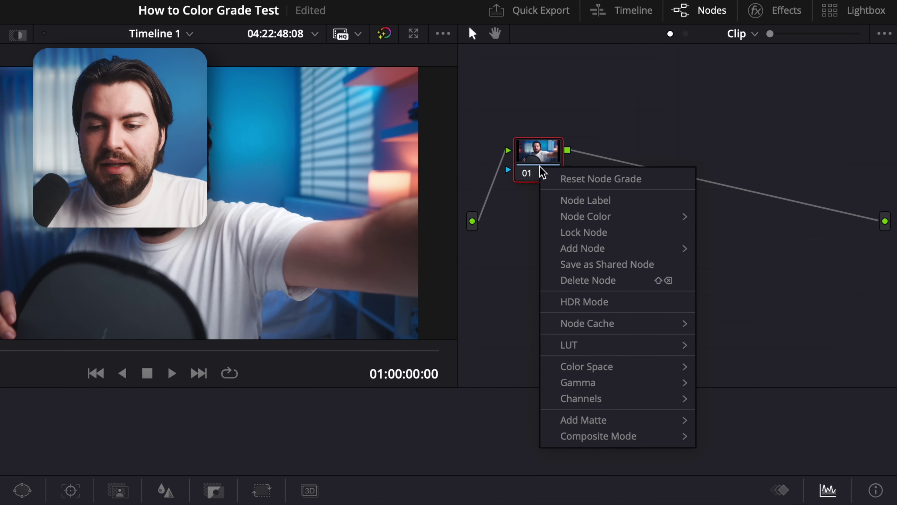
pyautogui.moveTo(703, 163)
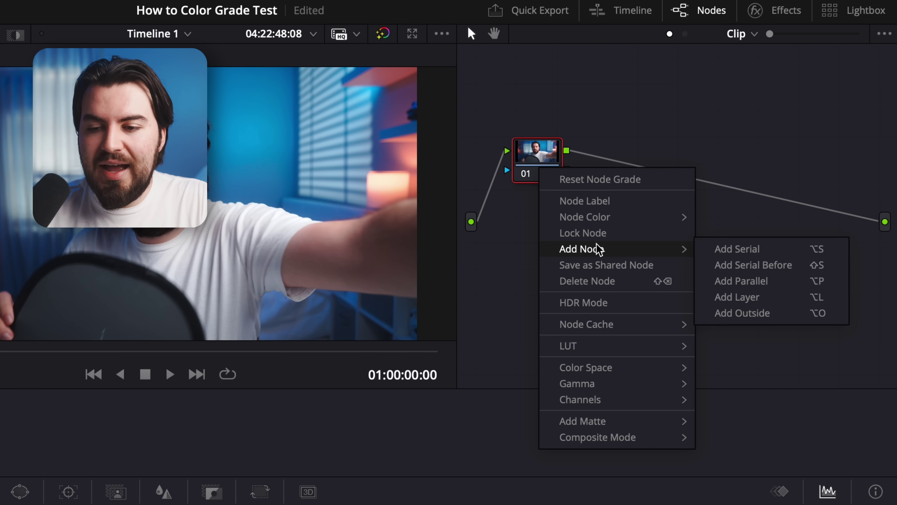
pyautogui.click(719, 251)
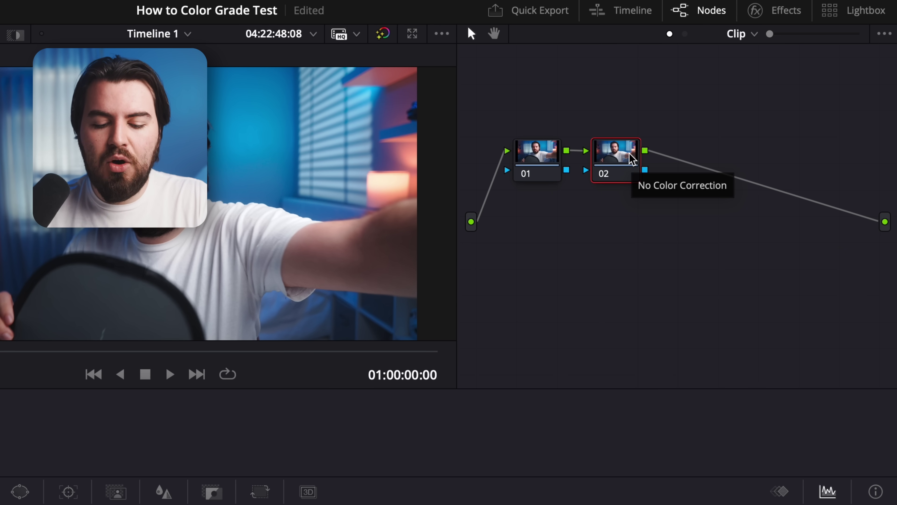
pyautogui.hotkey('alt', 's')
pyautogui.hotkey('alt', 's')
pyautogui.hotkey('alt', 's')
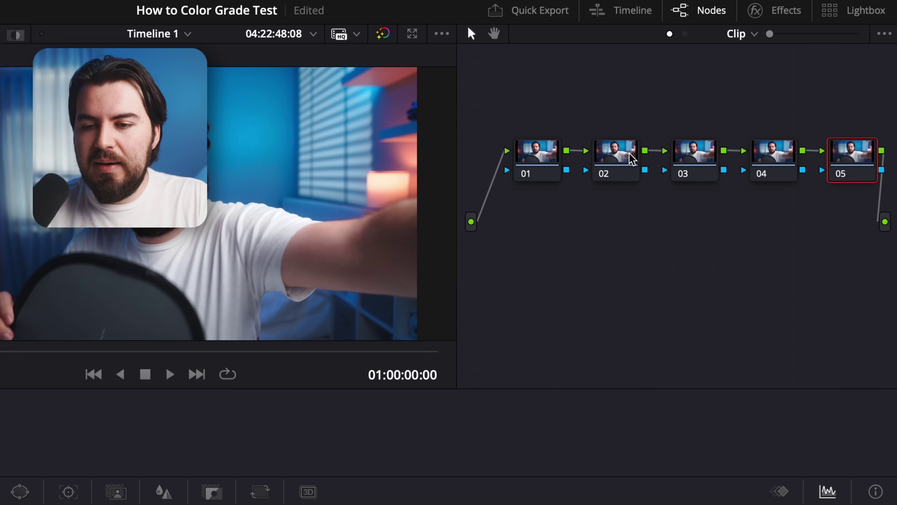
# Step: Label the first three nodes Exposure, White Balance and Contrast
pyautogui.click(529, 155)
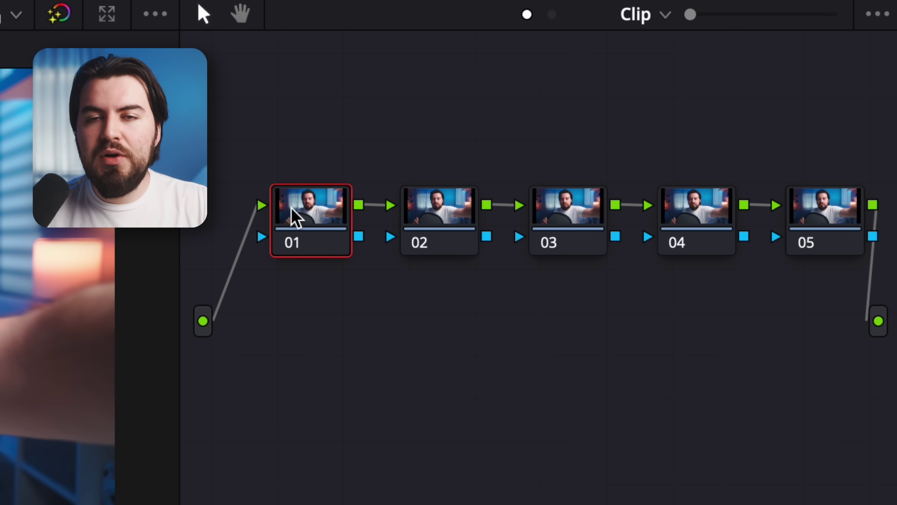
pyautogui.rightClick(295, 216)
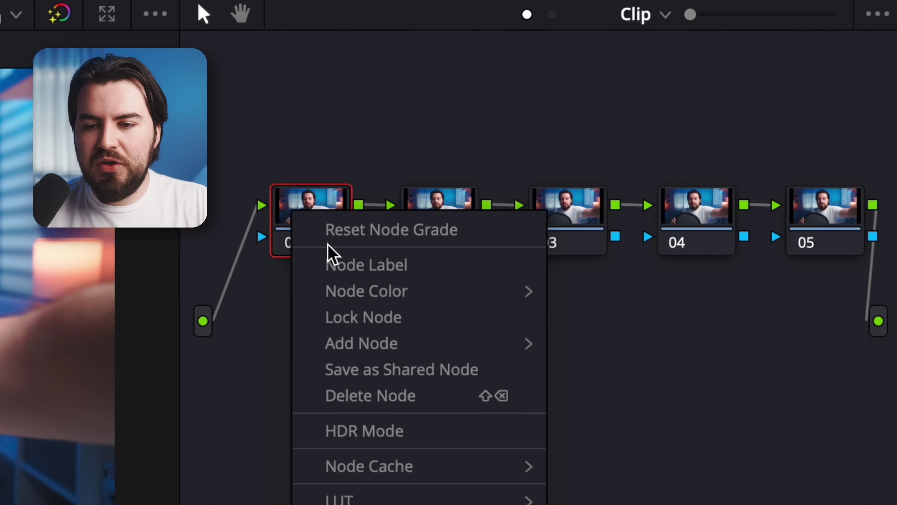
pyautogui.click(349, 265)
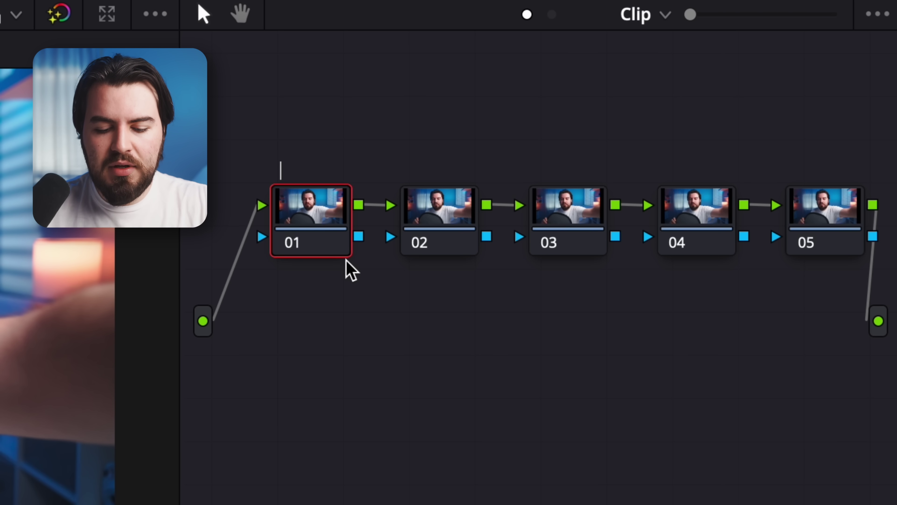
pyautogui.write('Exposure')
pyautogui.rightClick(441, 237)
pyautogui.click(496, 287)
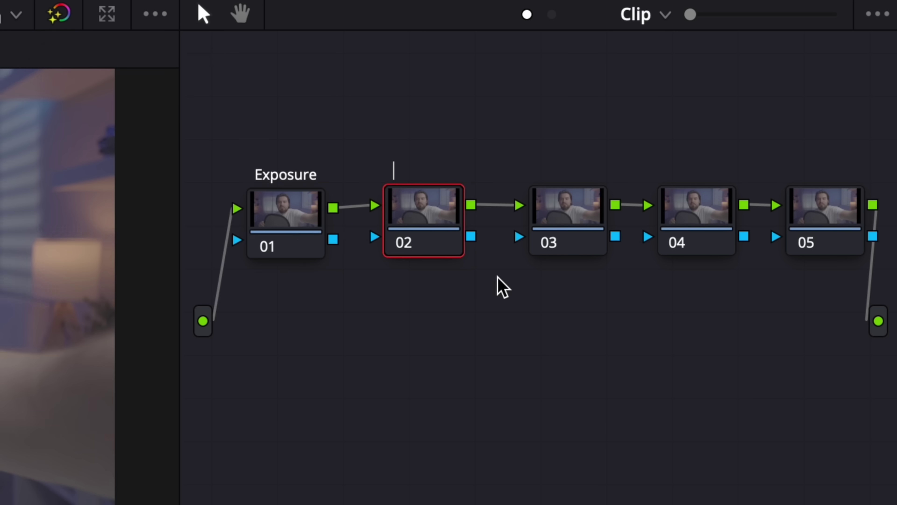
pyautogui.write('White Balance')
pyautogui.rightClick(558, 223)
pyautogui.click(582, 277)
pyautogui.write('Contrast')
pyautogui.rightClick(703, 228)
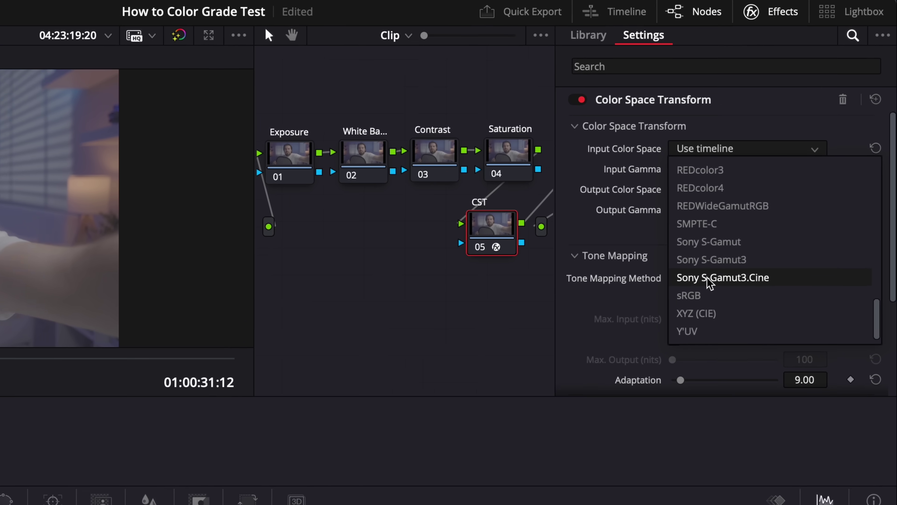
# Step: Set the Color Space Transform's input colour space to Sony S-Gamut3.Cine
pyautogui.click(711, 295)
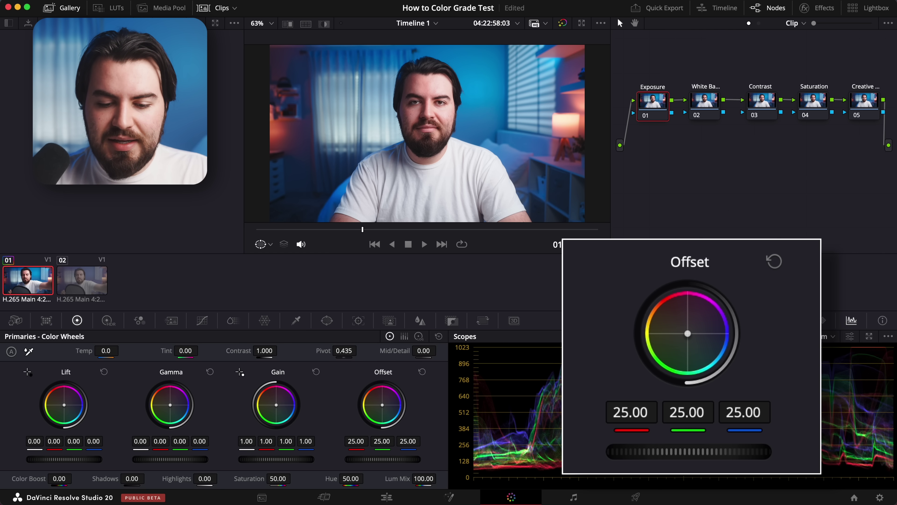
# Step: Set the Exposure node's Offset to 23.95 to darken the image slightly
pyautogui.moveTo(383, 459); pyautogui.dragTo(319, 459)
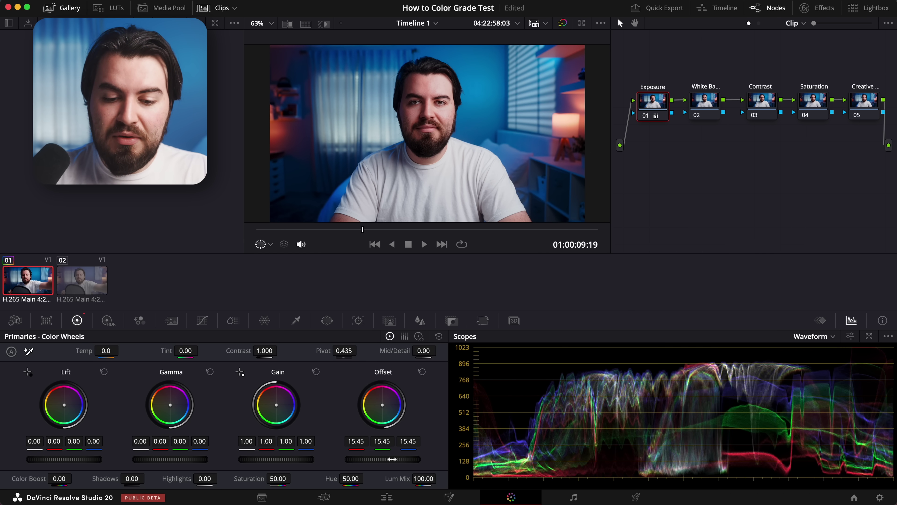
pyautogui.moveTo(319, 459); pyautogui.dragTo(219, 459)
pyautogui.moveTo(383, 459)
pyautogui.mouseDown()
pyautogui.moveTo(416, 462)
pyautogui.moveTo(371, 461)
pyautogui.mouseUp()
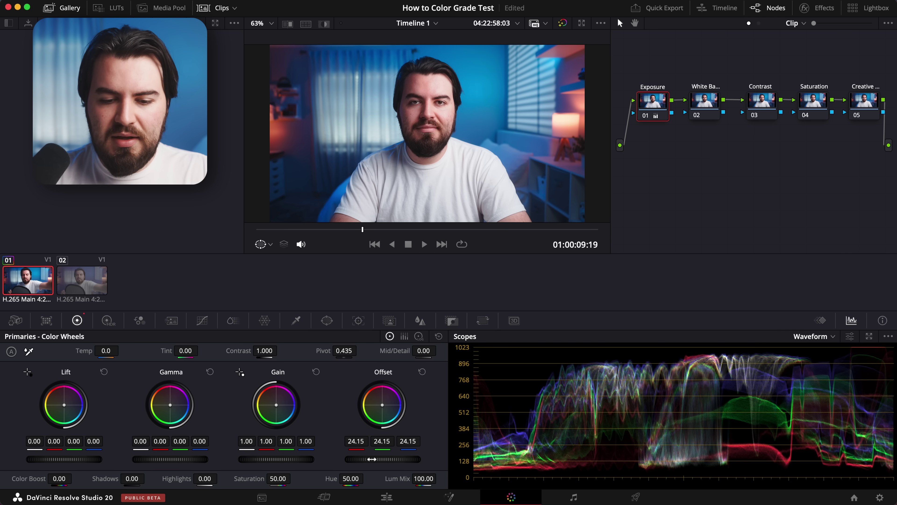
pyautogui.moveTo(371, 461); pyautogui.dragTo(371, 461)
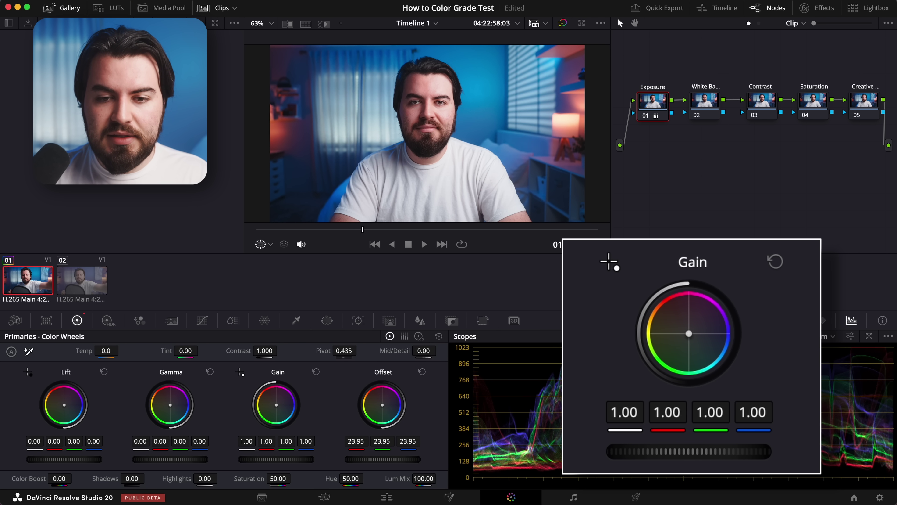
# Step: Try small Gamma and Lift changes, then reset both to 0.00
pyautogui.moveTo(170, 458); pyautogui.dragTo(169, 458)
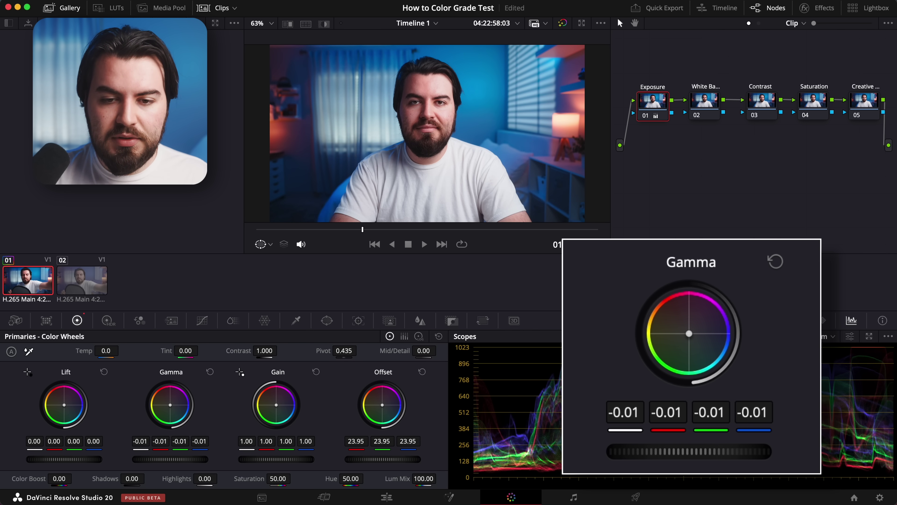
pyautogui.moveTo(62, 459); pyautogui.dragTo(101, 462)
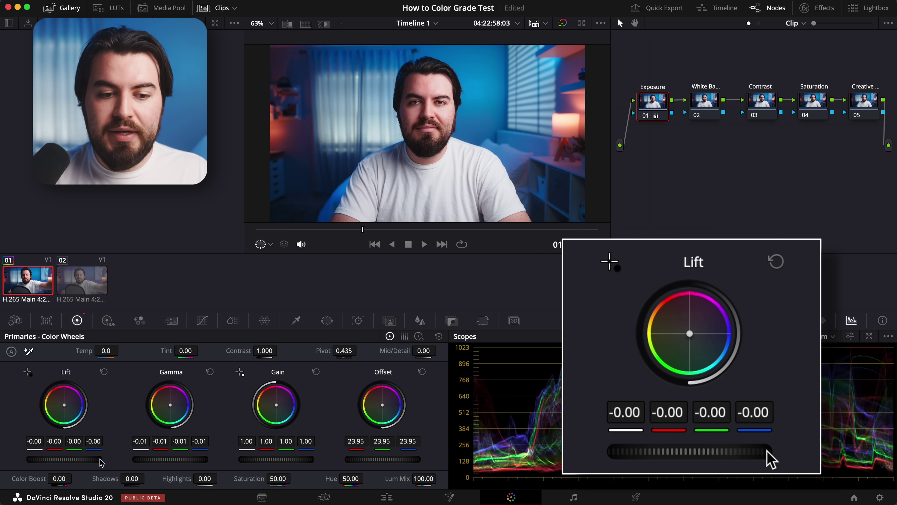
pyautogui.click(104, 373)
pyautogui.click(210, 371)
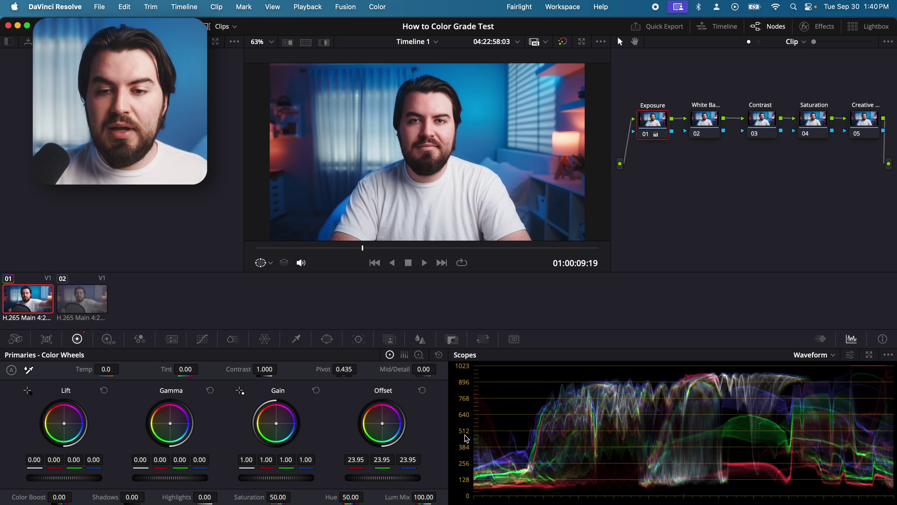
pyautogui.click(565, 7)
pyautogui.moveTo(596, 140)
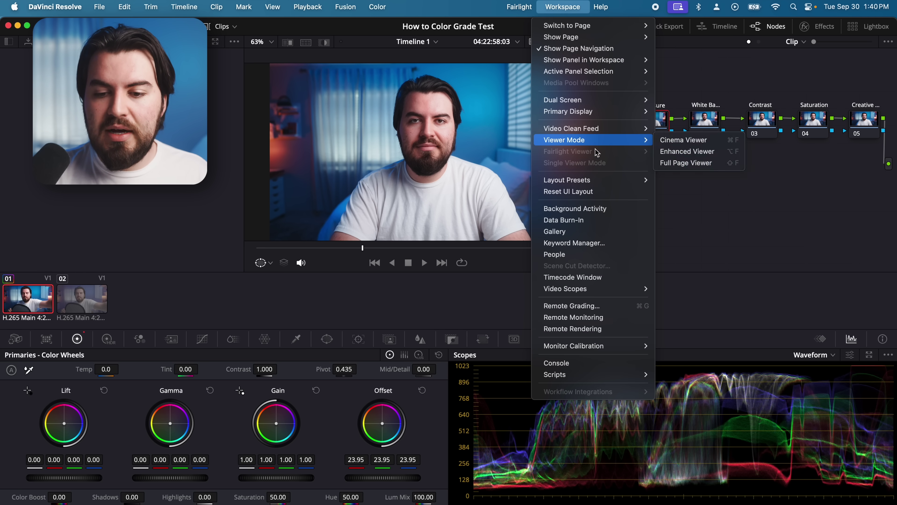
pyautogui.moveTo(609, 295)
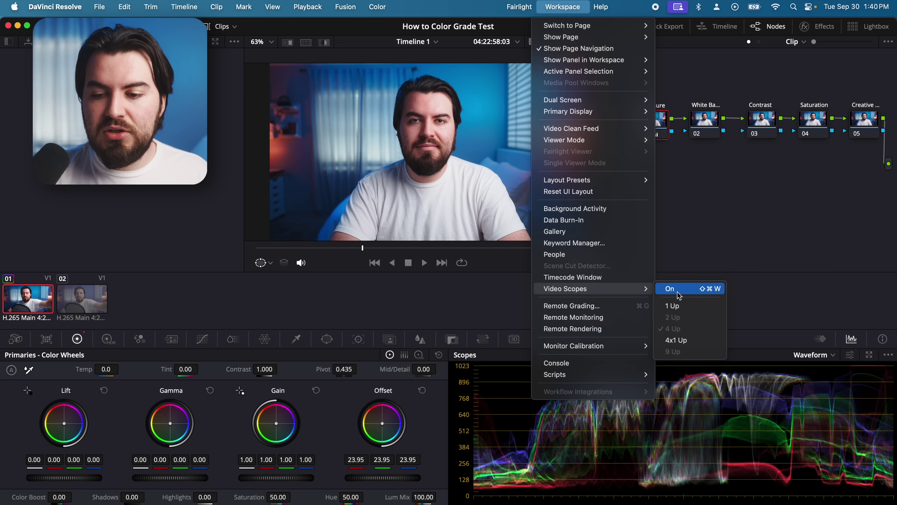
pyautogui.click(761, 353)
pyautogui.click(811, 355)
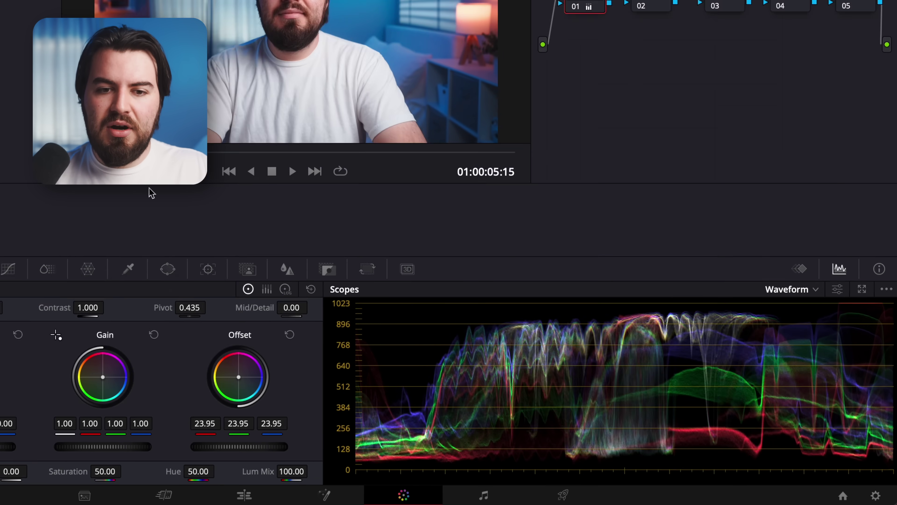
pyautogui.moveTo(151, 192)
pyautogui.mouseDown()
pyautogui.moveTo(111, 187)
pyautogui.moveTo(167, 186)
pyautogui.mouseUp()
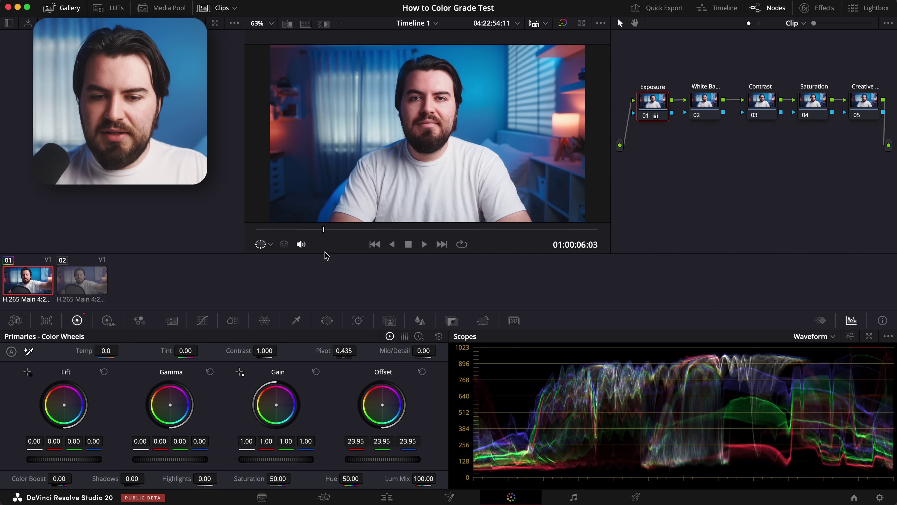
# Step: Move to a later frame and bring the Exposure node's Offset back to 25.00
pyautogui.moveTo(327, 255); pyautogui.dragTo(358, 255)
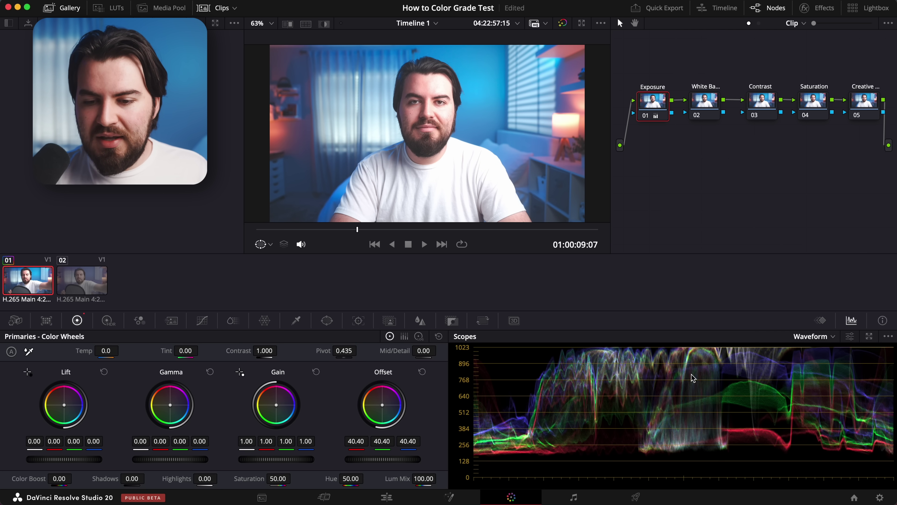
pyautogui.moveTo(400, 459)
pyautogui.mouseDown()
pyautogui.moveTo(347, 463)
pyautogui.moveTo(417, 464)
pyautogui.mouseUp()
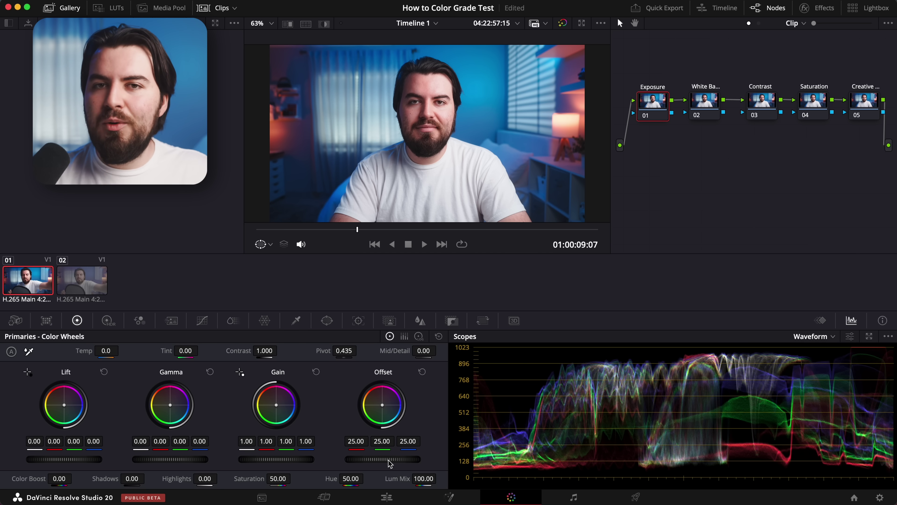
pyautogui.moveTo(276, 459); pyautogui.dragTo(288, 459)
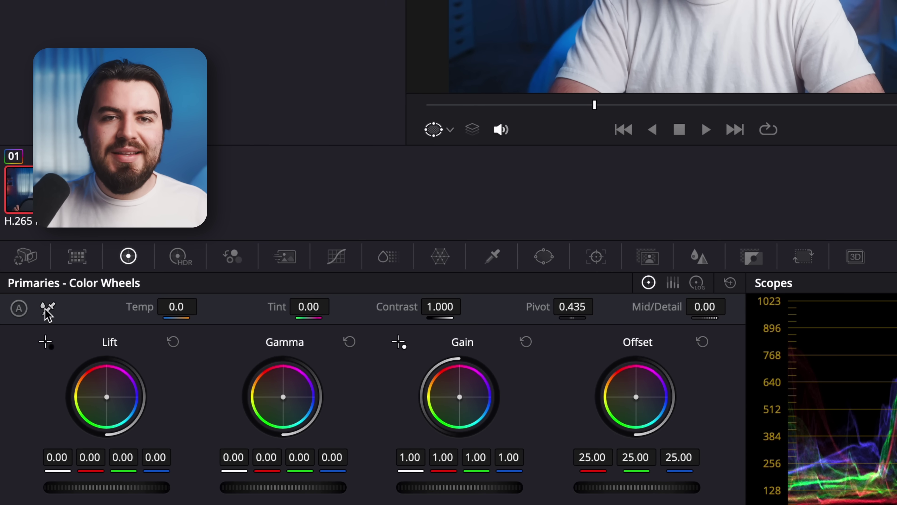
# Step: Sample the grey card with the White Balance picker, giving Tint 13.44, then return to the talking shot
pyautogui.click(47, 313)
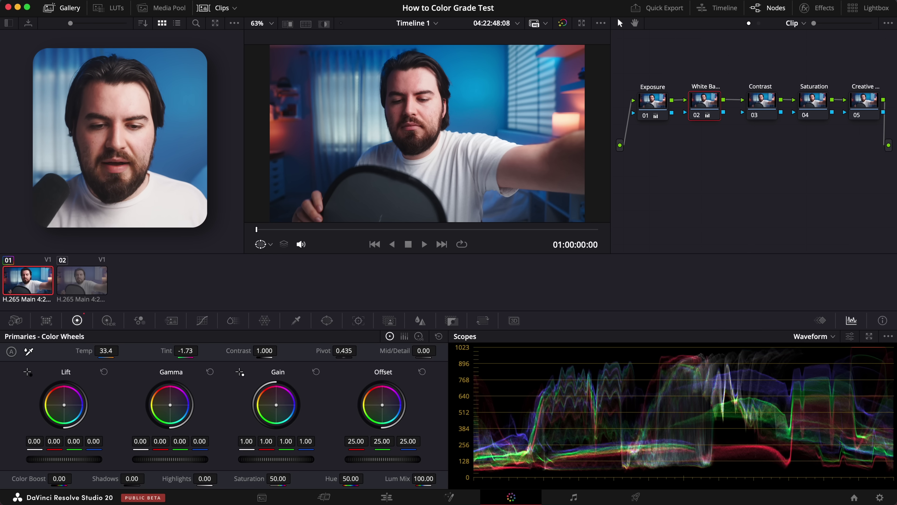
pyautogui.moveTo(268, 233); pyautogui.dragTo(277, 231)
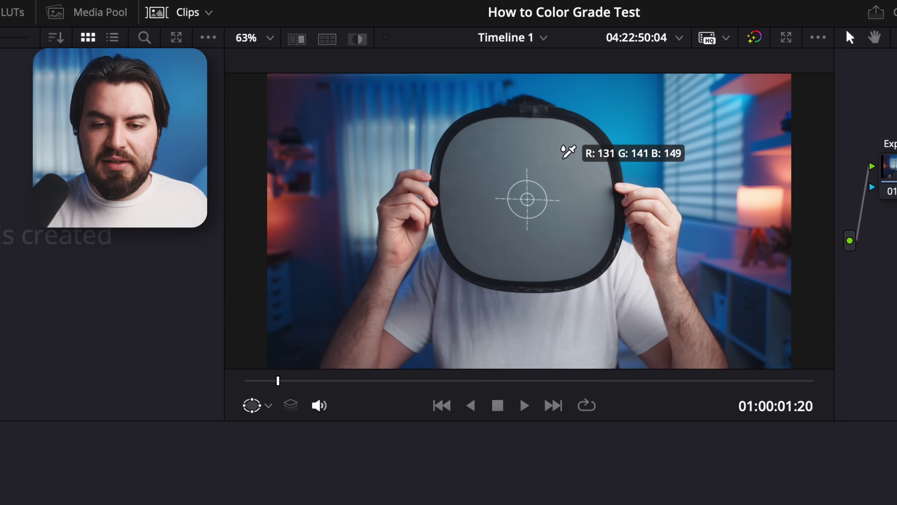
pyautogui.click(562, 158)
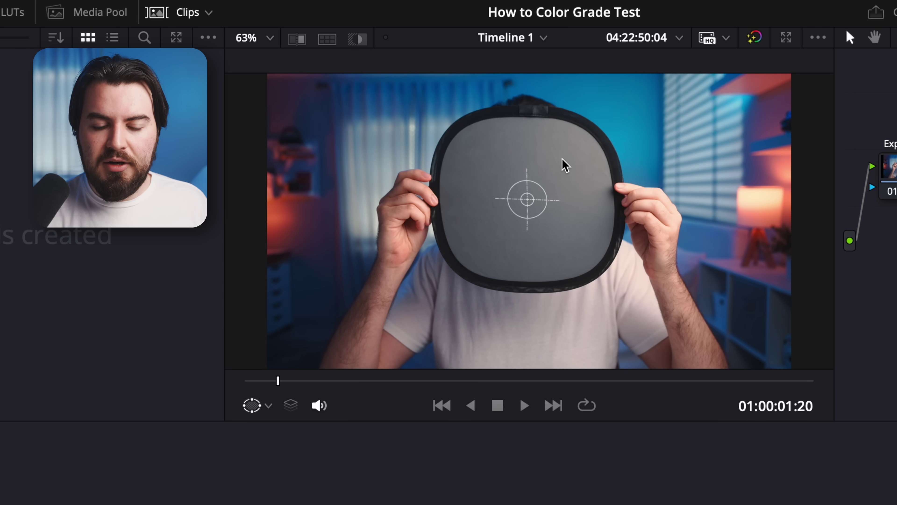
pyautogui.click(265, 380)
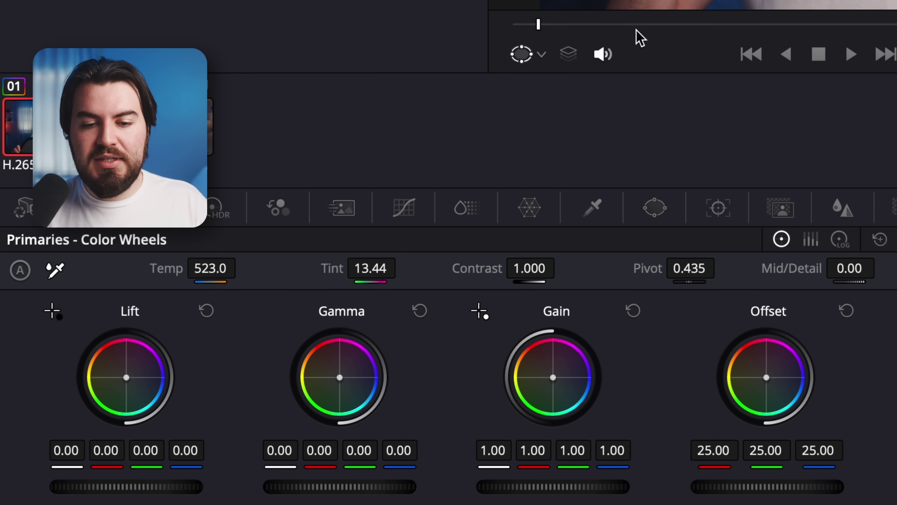
pyautogui.moveTo(638, 28); pyautogui.dragTo(664, 34)
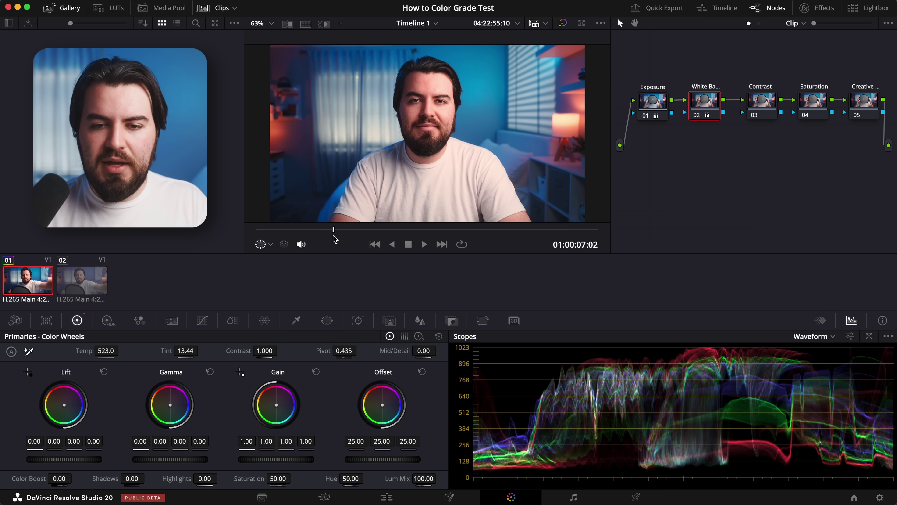
pyautogui.moveTo(334, 239); pyautogui.dragTo(343, 240)
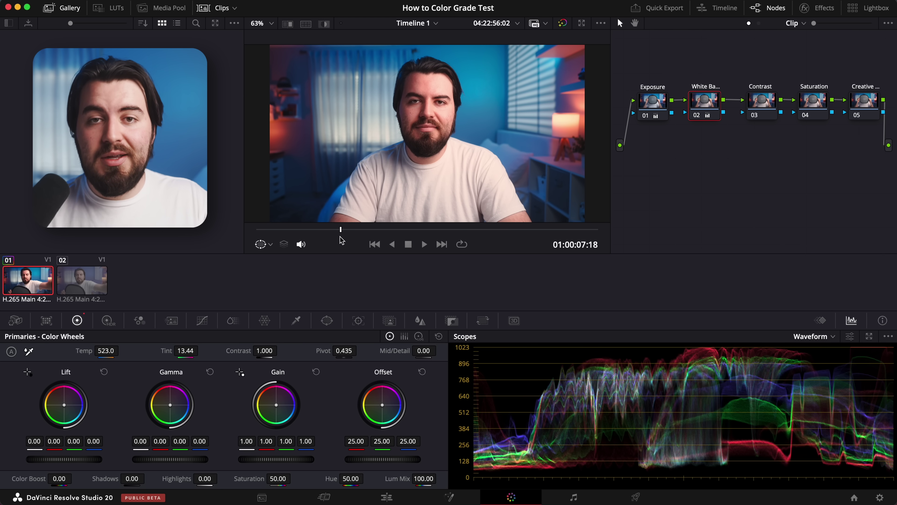
pyautogui.moveTo(341, 240); pyautogui.dragTo(338, 240)
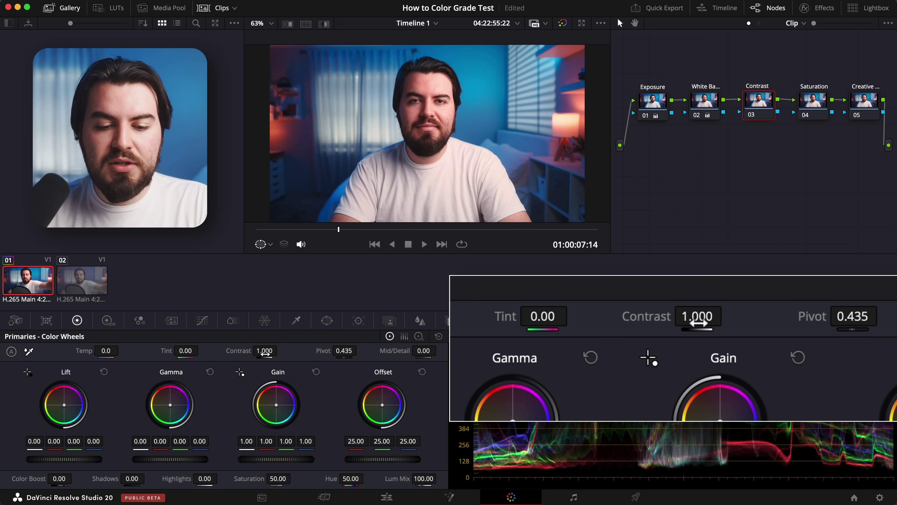
# Step: Settle the Contrast node's contrast at 1.046 and toggle the node to compare
pyautogui.moveTo(264, 351); pyautogui.dragTo(268, 350)
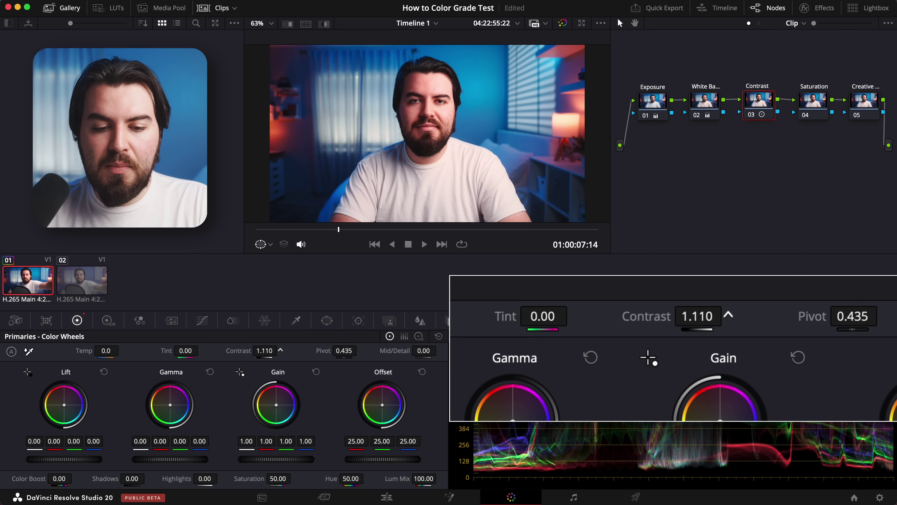
pyautogui.moveTo(268, 350); pyautogui.dragTo(284, 350)
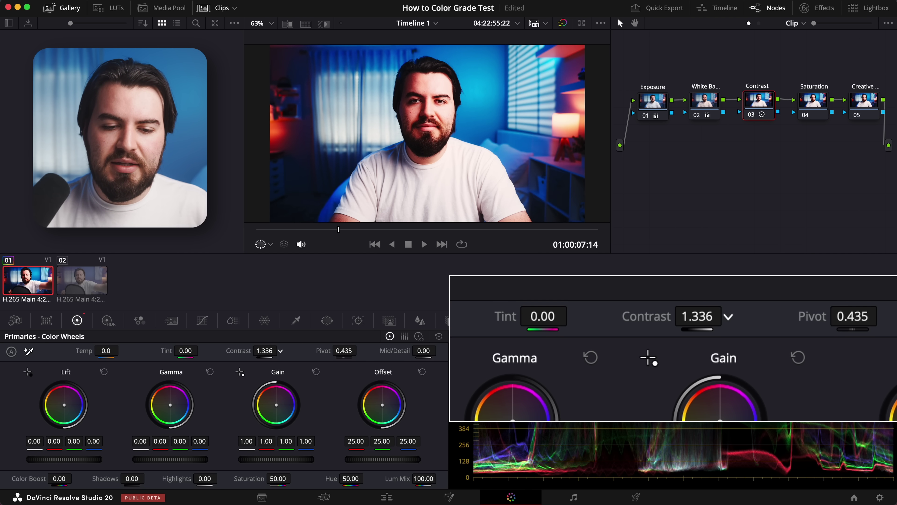
pyautogui.moveTo(265, 350); pyautogui.dragTo(281, 361)
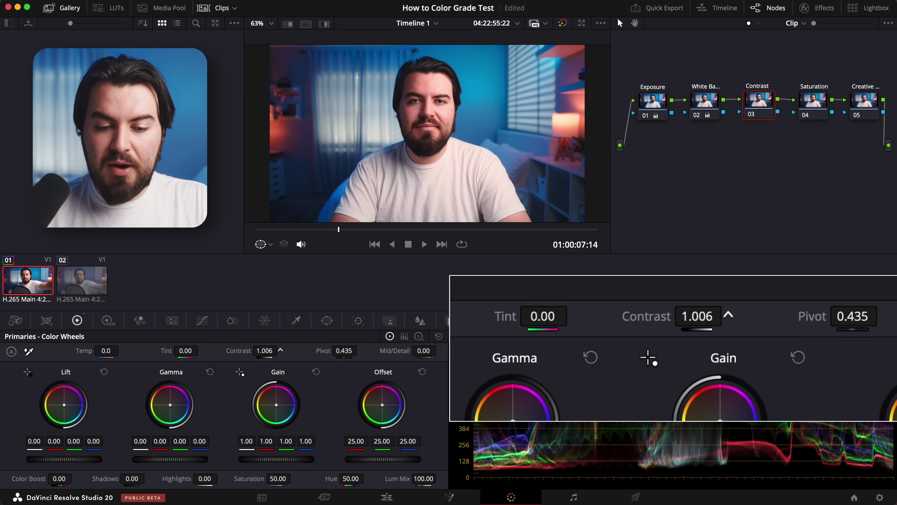
pyautogui.moveTo(264, 350); pyautogui.dragTo(266, 350)
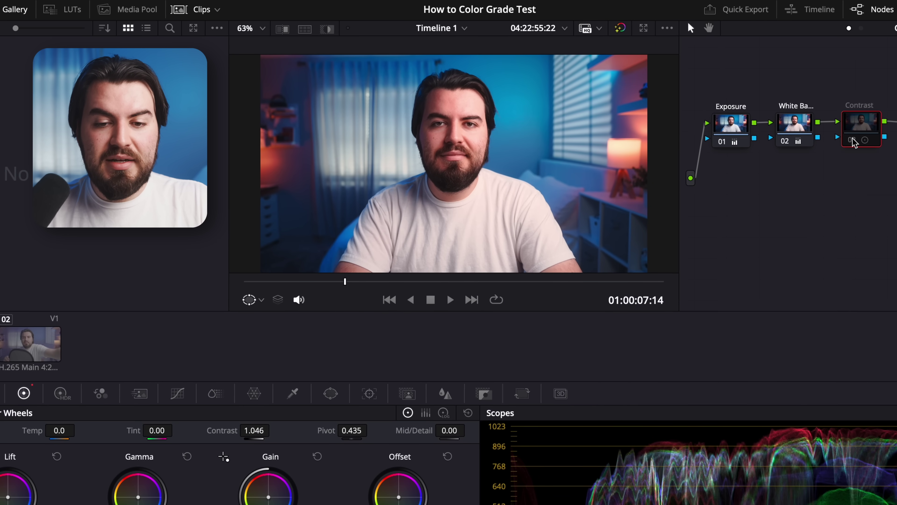
pyautogui.click(852, 140)
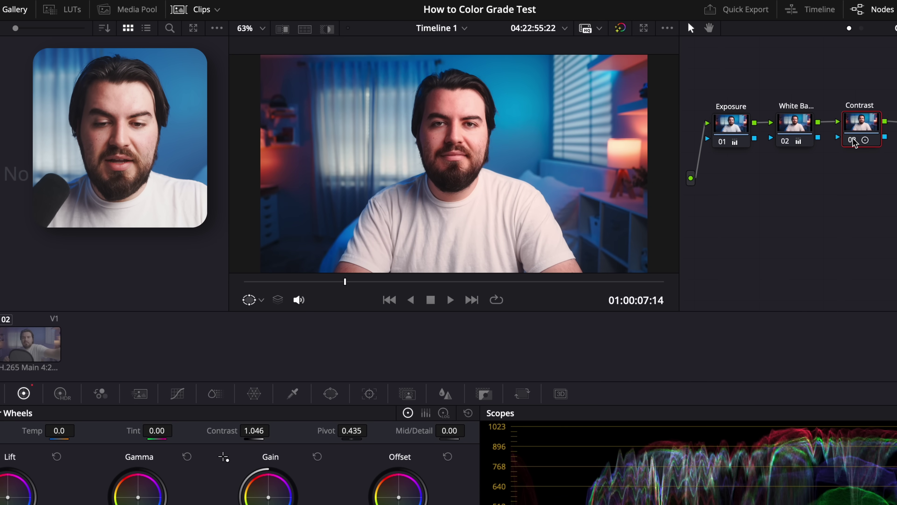
pyautogui.click(852, 140)
# Step: Re-enable the Contrast node and raise Saturation on node 04 just above 50
pyautogui.click(852, 141)
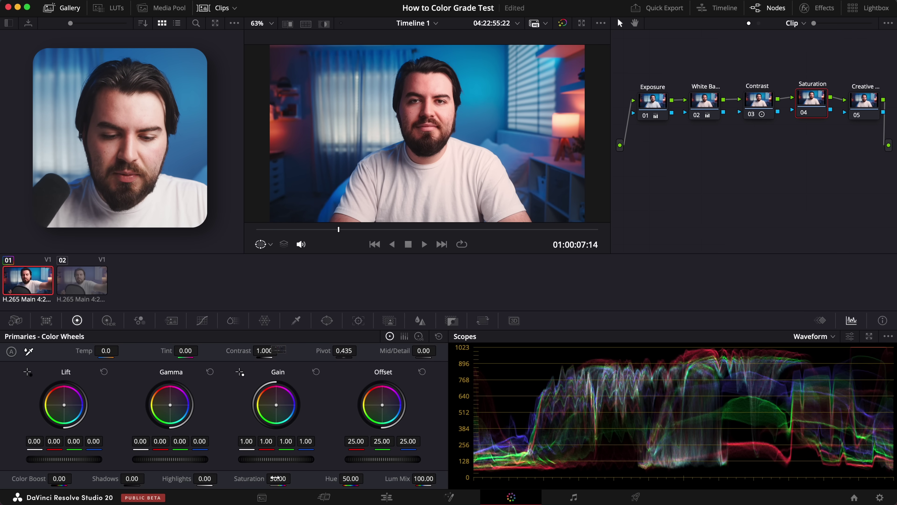
pyautogui.moveTo(176, 504); pyautogui.dragTo(178, 504)
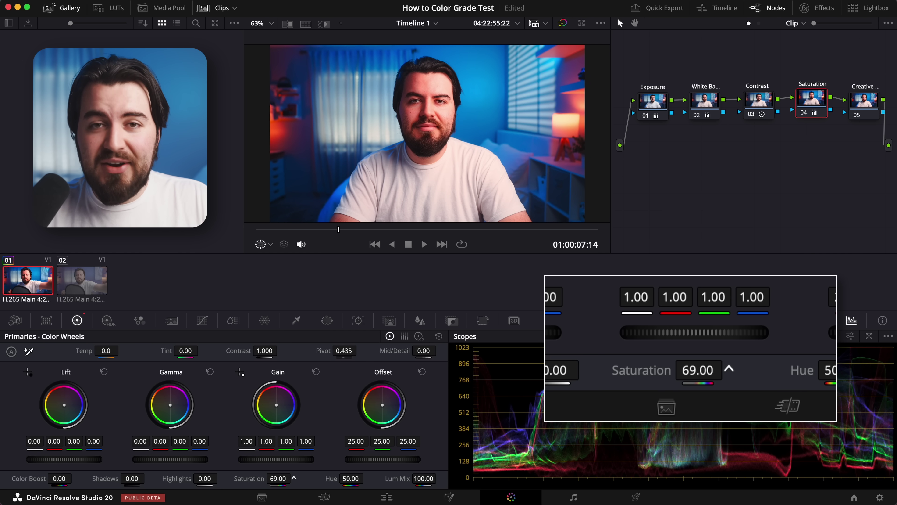
pyautogui.moveTo(277, 478)
pyautogui.mouseDown()
pyautogui.moveTo(164, 478)
pyautogui.moveTo(277, 479)
pyautogui.mouseUp()
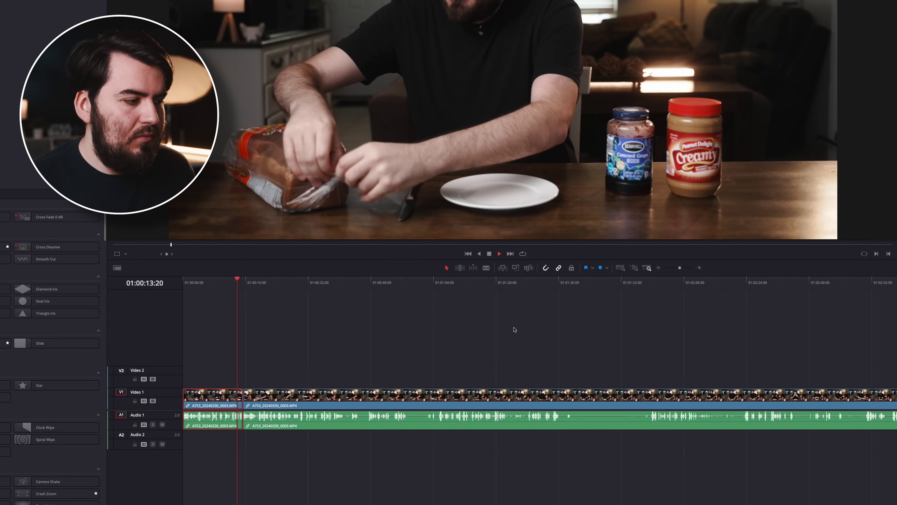
# Step: Zoom into the timeline and blade the sandwich clip at two points with Cmd+B
pyautogui.click(699, 267)
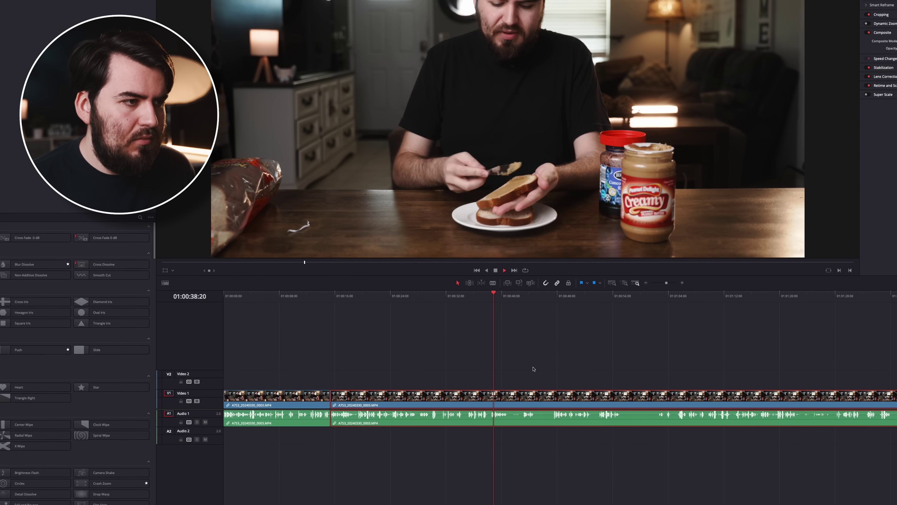
pyautogui.hotkey('ctrl', 'b')
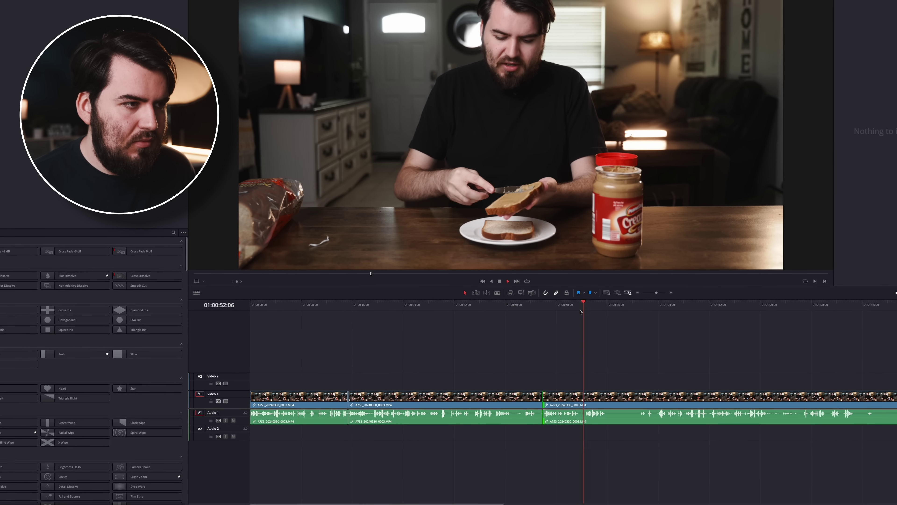
pyautogui.hotkey('ctrl', 'b')
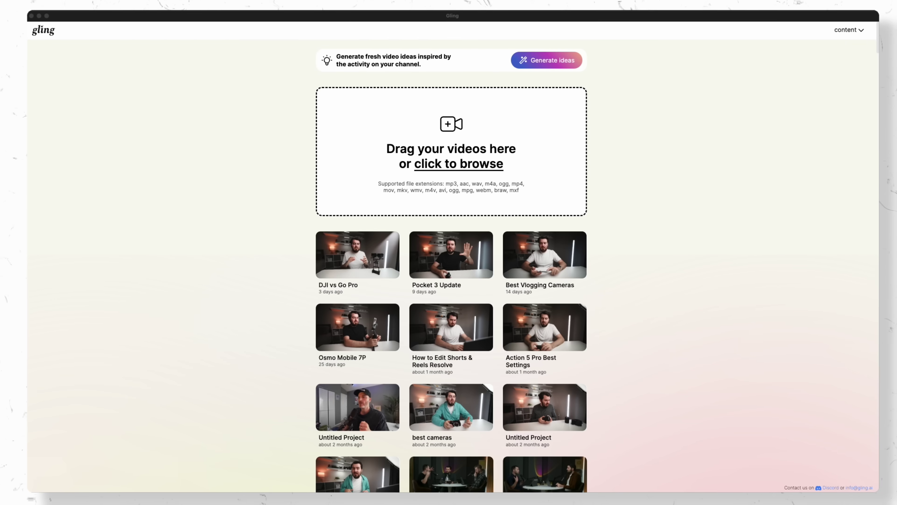
# Step: Upload the video to Gling with Cut silences, Cut bad takes and Remove filler words ticked, then bring up export formats
pyautogui.moveTo(510, 249); pyautogui.dragTo(456, 166)
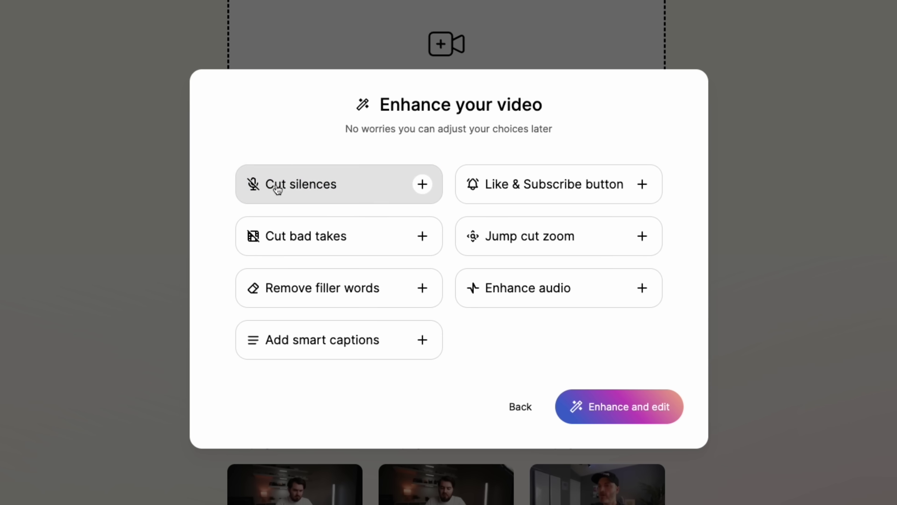
pyautogui.click(274, 185)
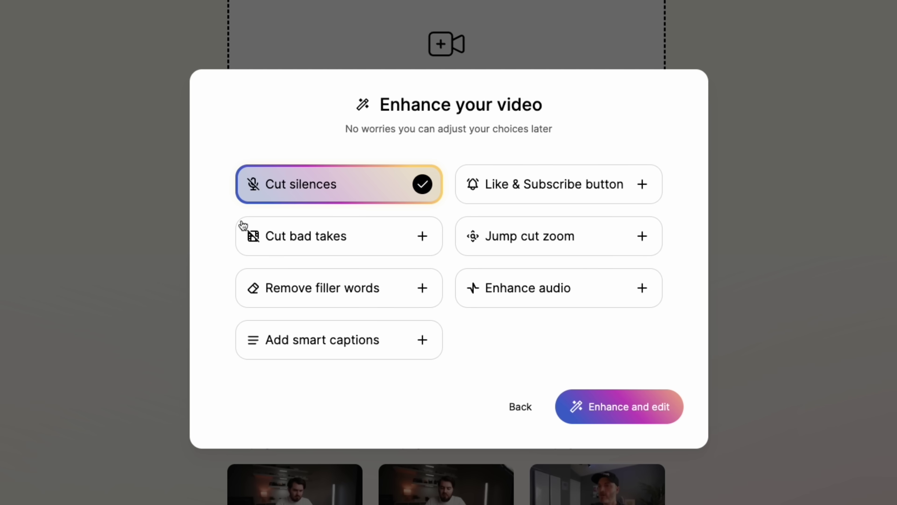
pyautogui.click(243, 227)
pyautogui.click(243, 281)
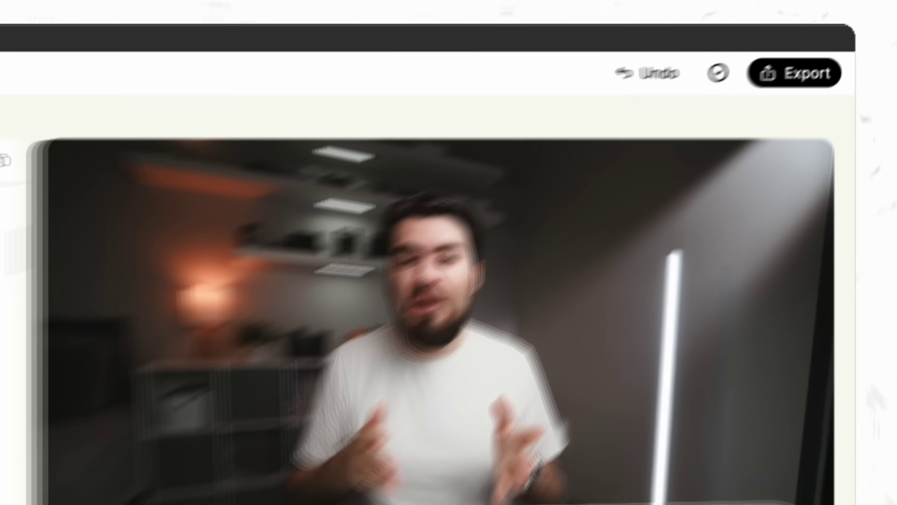
pyautogui.click(775, 80)
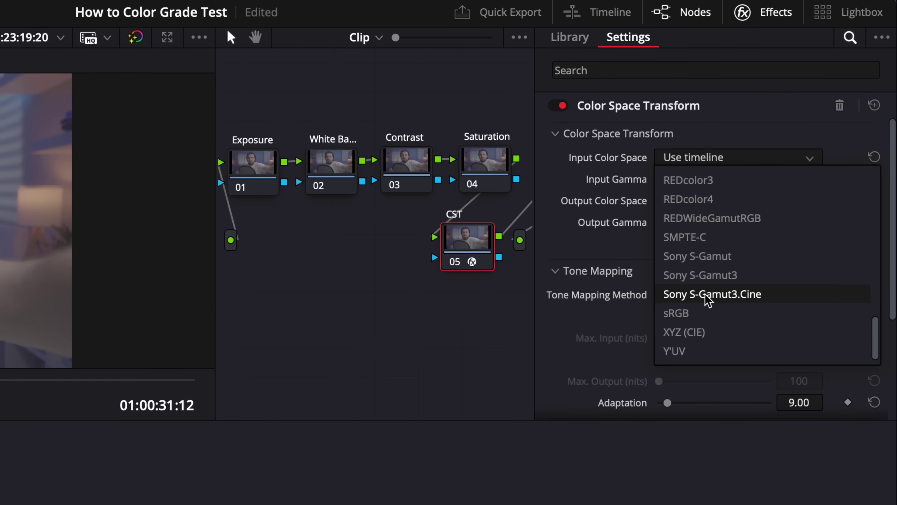
# Step: Show clip 02's node tree (Exposure, White Balance, Contrast, Saturation, Creative) on the Color page
pyautogui.click(708, 298)
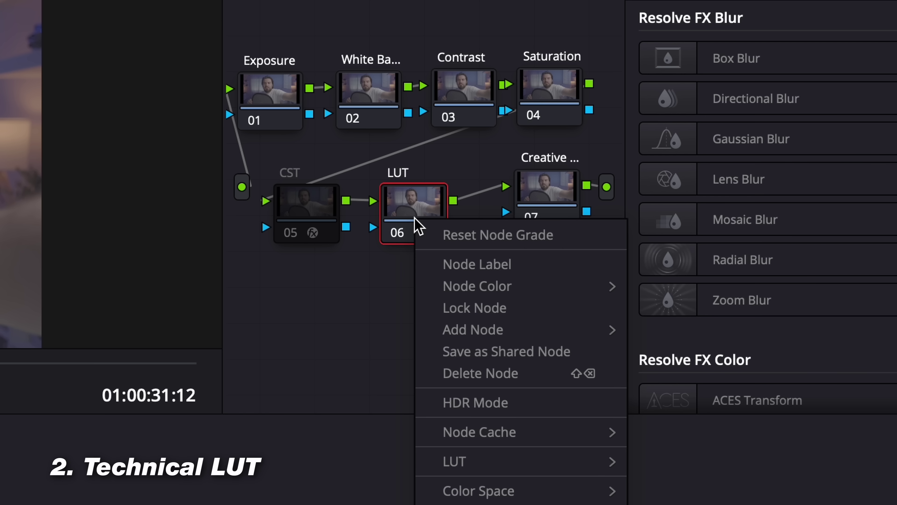
pyautogui.moveTo(515, 463)
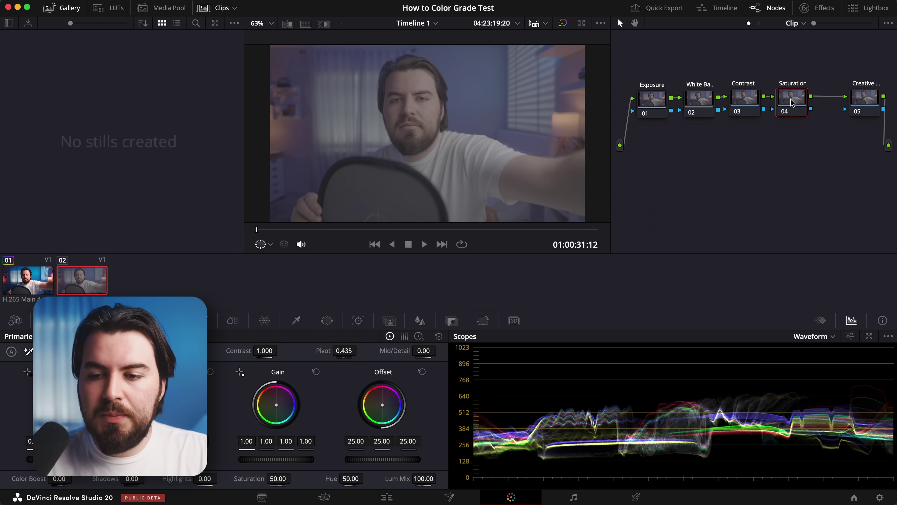
# Step: Add a serial node after Saturation labelled 'CST'
pyautogui.hotkey('alt', 's')
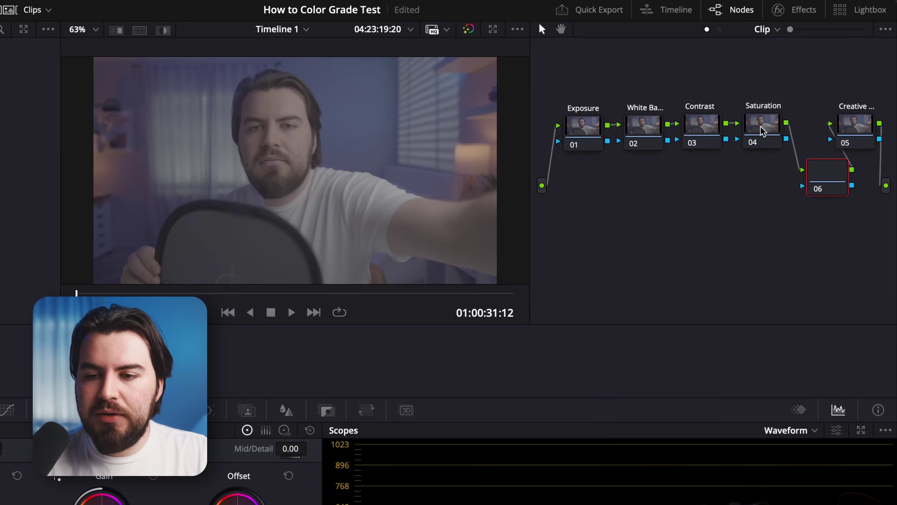
pyautogui.rightClick(823, 141)
pyautogui.click(791, 253)
pyautogui.write('CST')
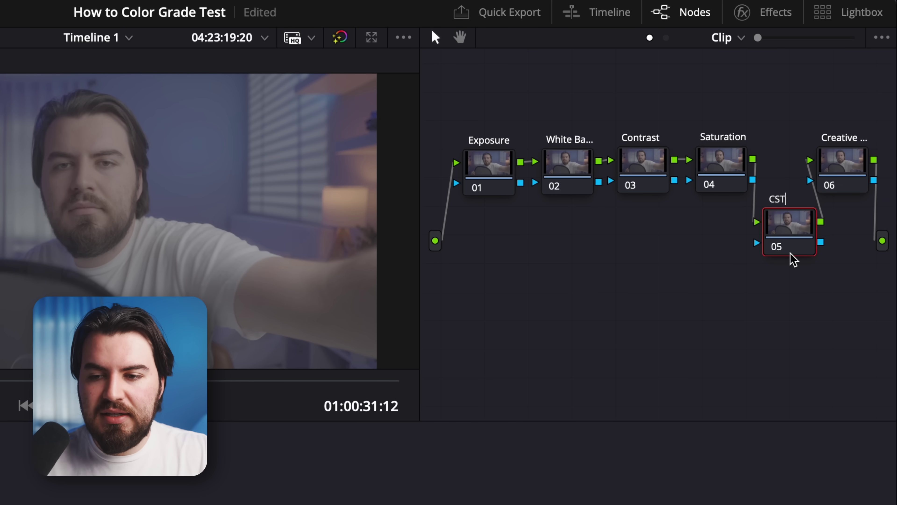
pyautogui.press('Return')
pyautogui.moveTo(793, 234); pyautogui.dragTo(785, 227)
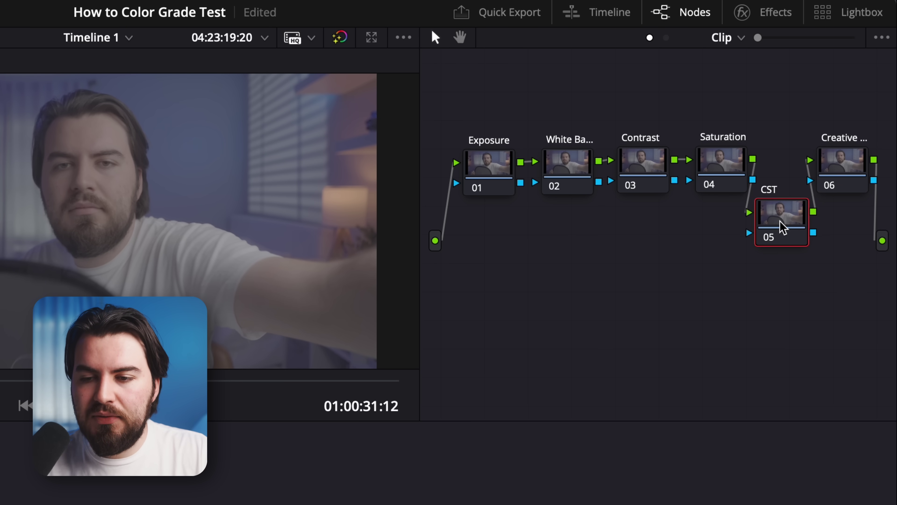
# Step: Search the Effects library for 'color sp' and apply Color Space Transform to the CST node
pyautogui.click(754, 11)
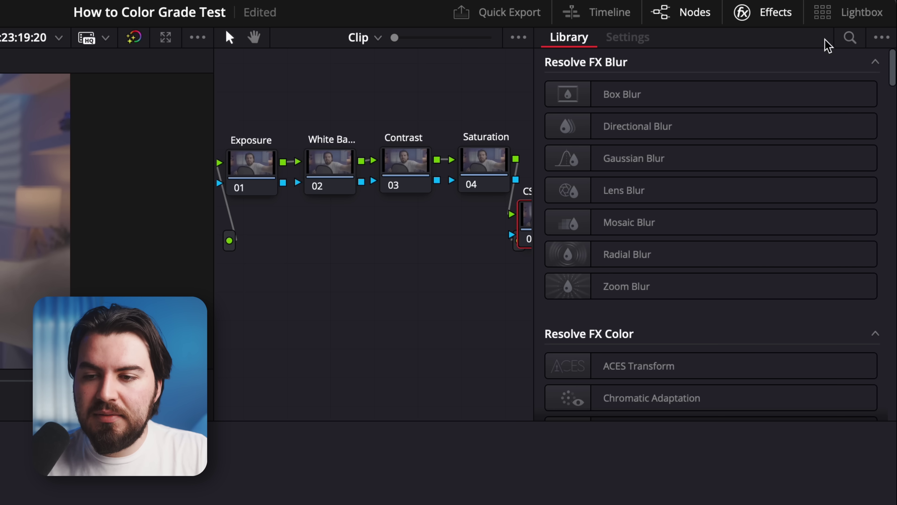
pyautogui.click(850, 37)
pyautogui.write('color sp')
pyautogui.moveTo(653, 138); pyautogui.dragTo(466, 243)
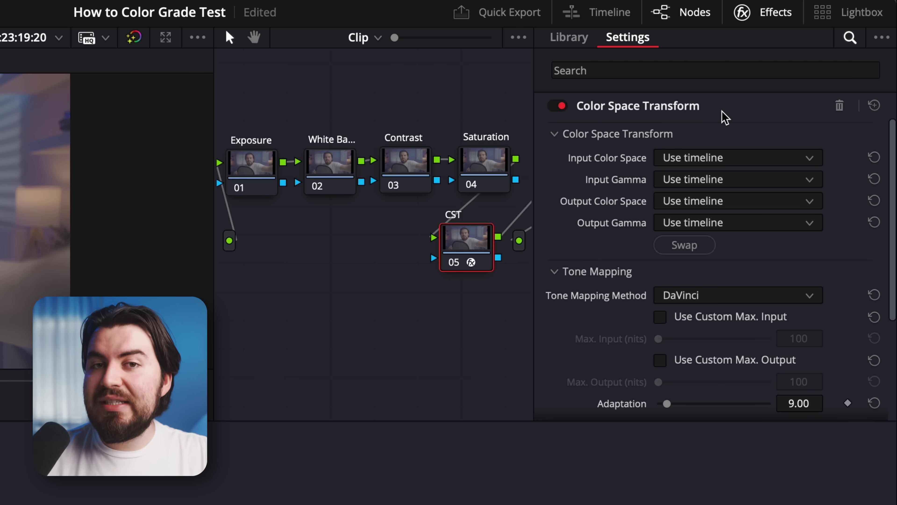
# Step: Set the CST Input Color Space to Sony S-Gamut3.Cine and Input Gamma to Sony S-Log3
pyautogui.click(705, 158)
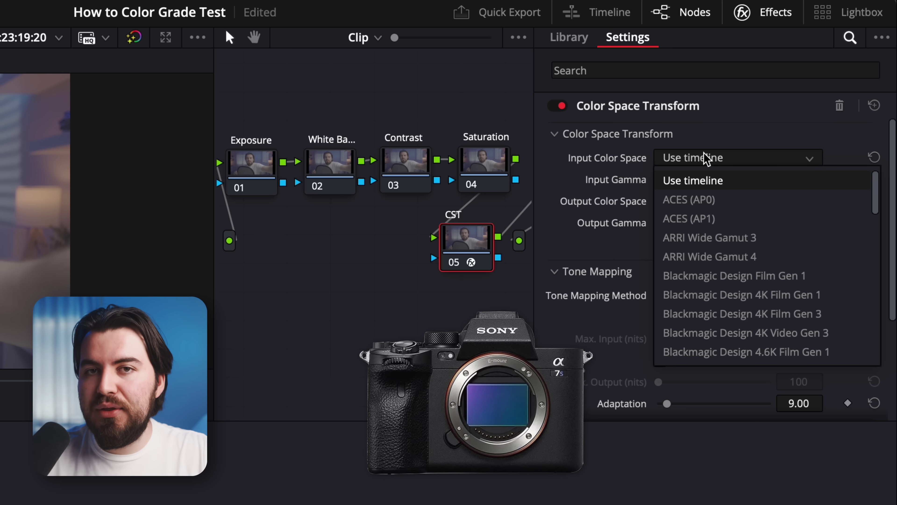
pyautogui.scroll(-5, 701, 277)
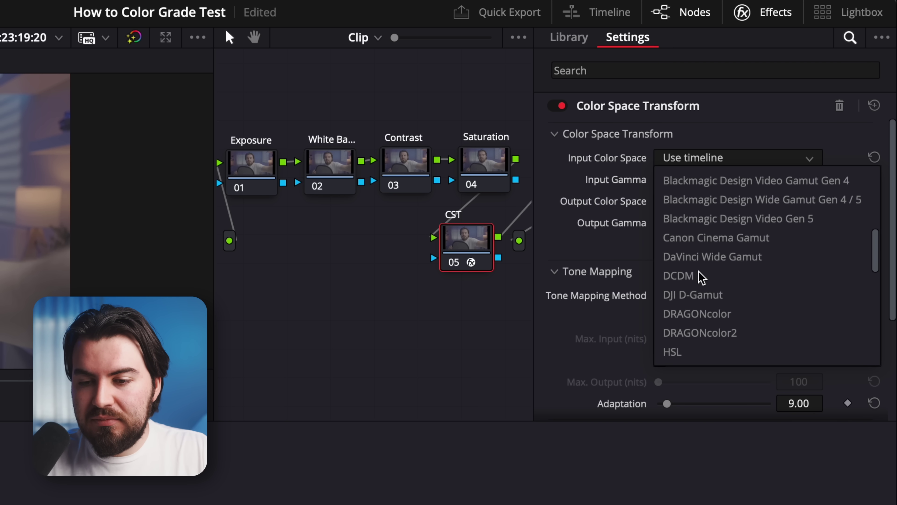
pyautogui.scroll(-6, 701, 277)
pyautogui.scroll(-5, 701, 278)
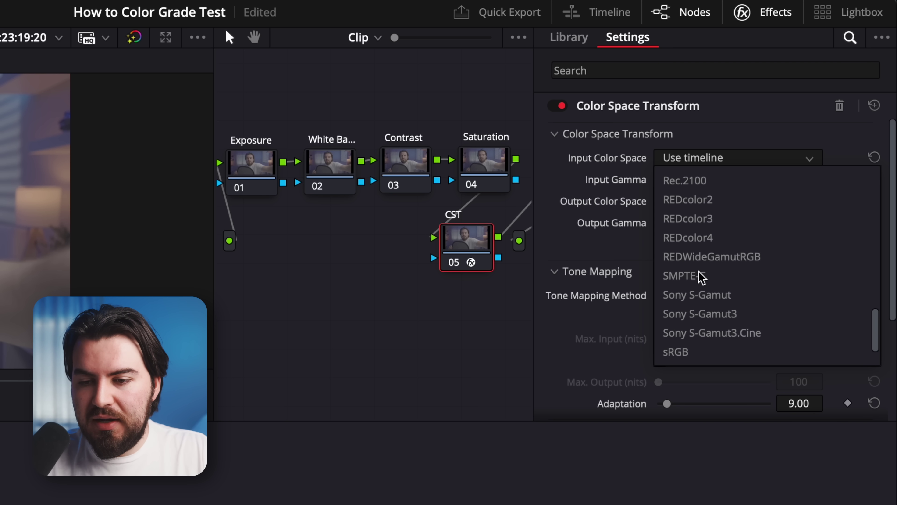
pyautogui.scroll(-1, 698, 273)
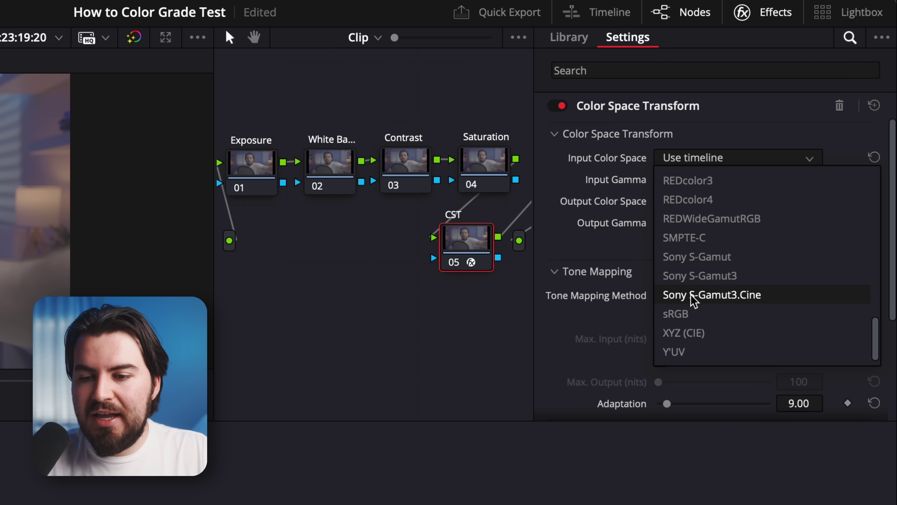
pyautogui.click(711, 295)
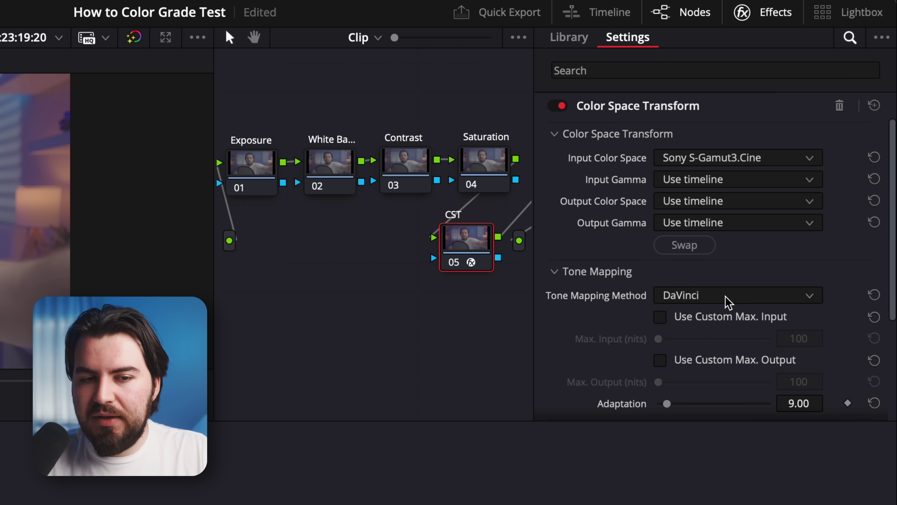
pyautogui.click(721, 182)
pyautogui.scroll(-15, 725, 304)
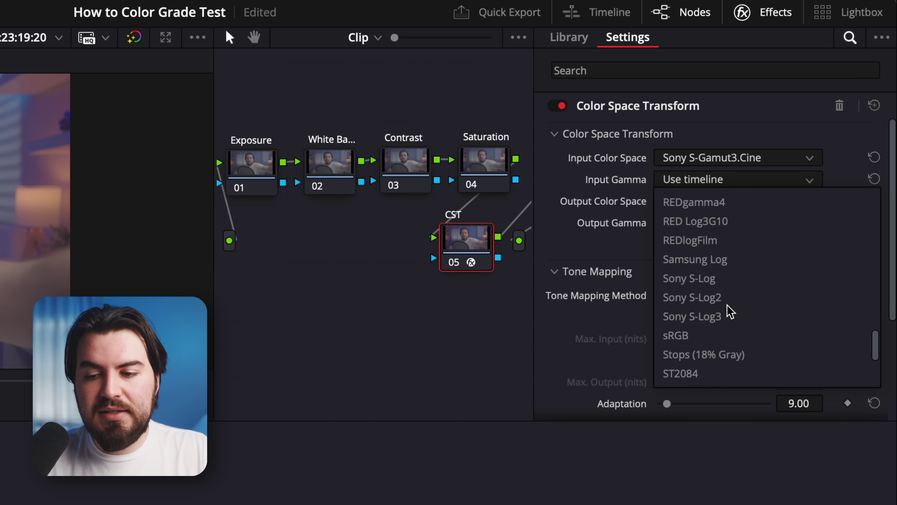
pyautogui.scroll(-1, 729, 312)
pyautogui.click(720, 300)
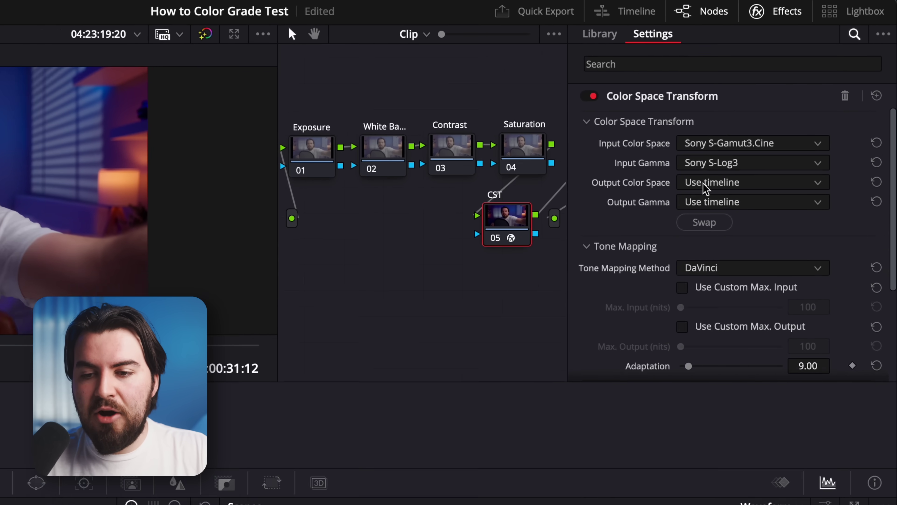
# Step: Set the CST output to Rec.709 with Gamma 2.4, then bypass node 05 to compare
pyautogui.click(770, 121)
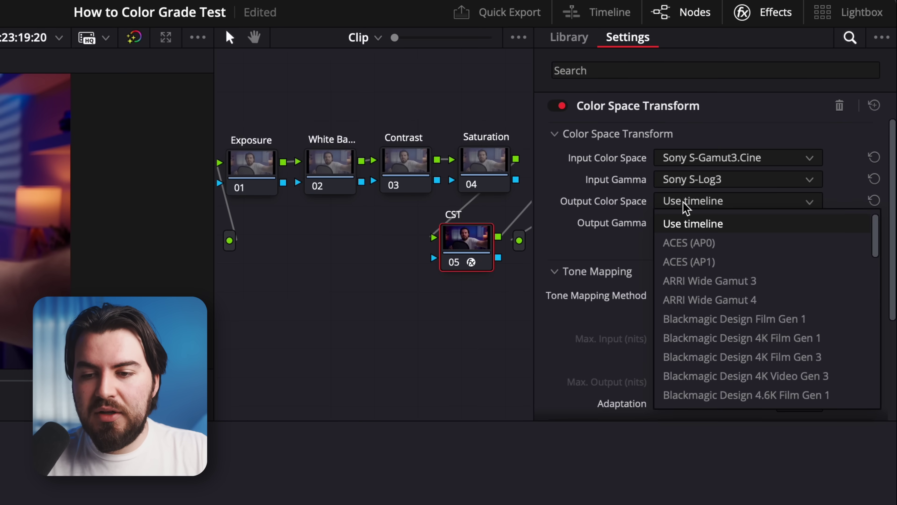
pyautogui.scroll(-10, 702, 311)
pyautogui.scroll(1, 704, 315)
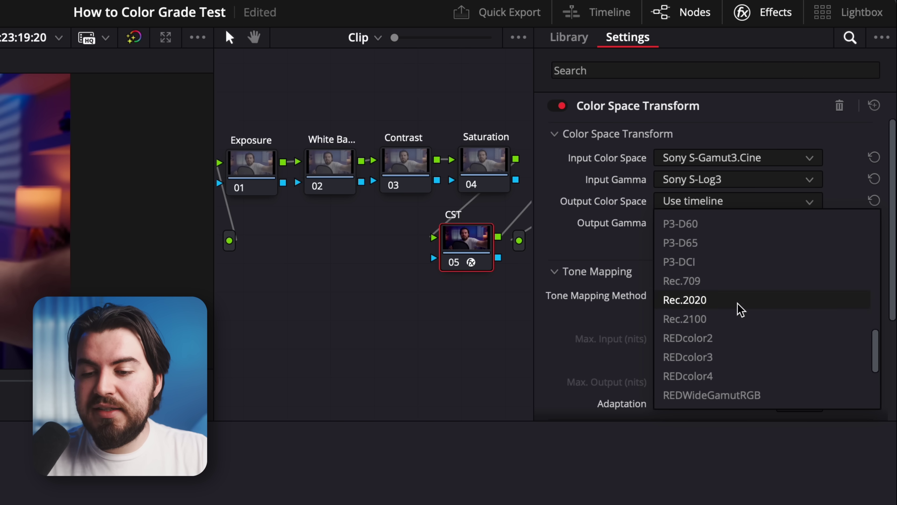
pyautogui.click(726, 286)
pyautogui.click(728, 222)
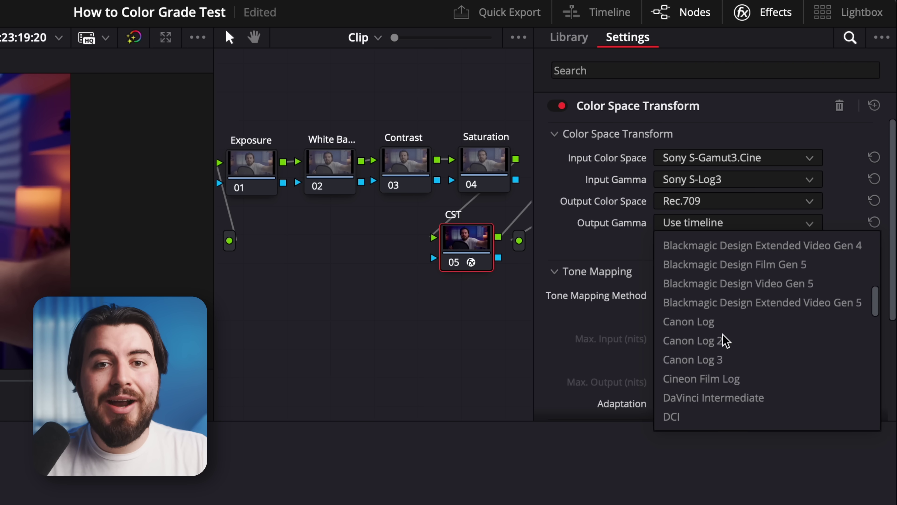
pyautogui.scroll(-3, 725, 341)
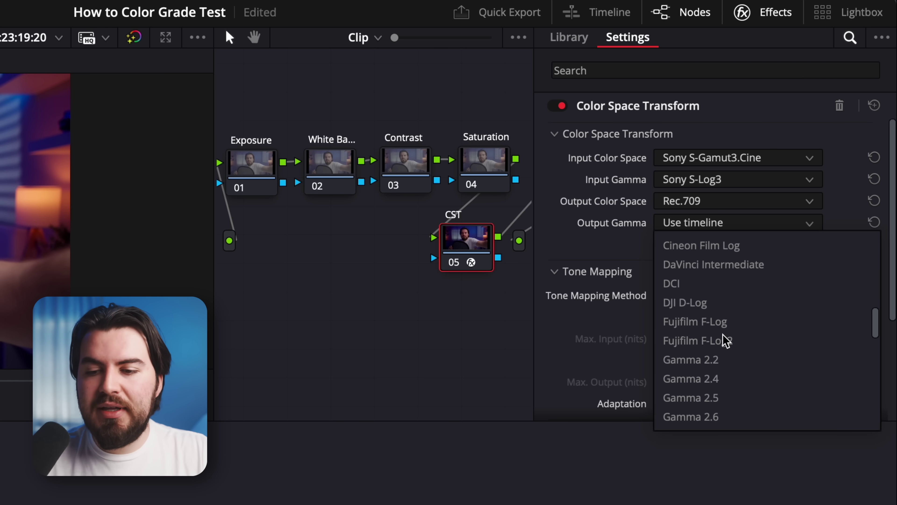
pyautogui.click(745, 385)
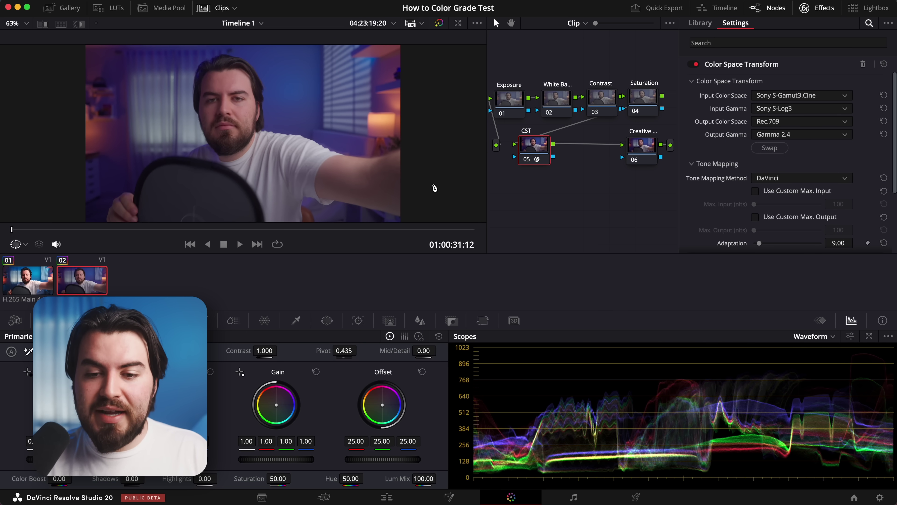
pyautogui.click(527, 160)
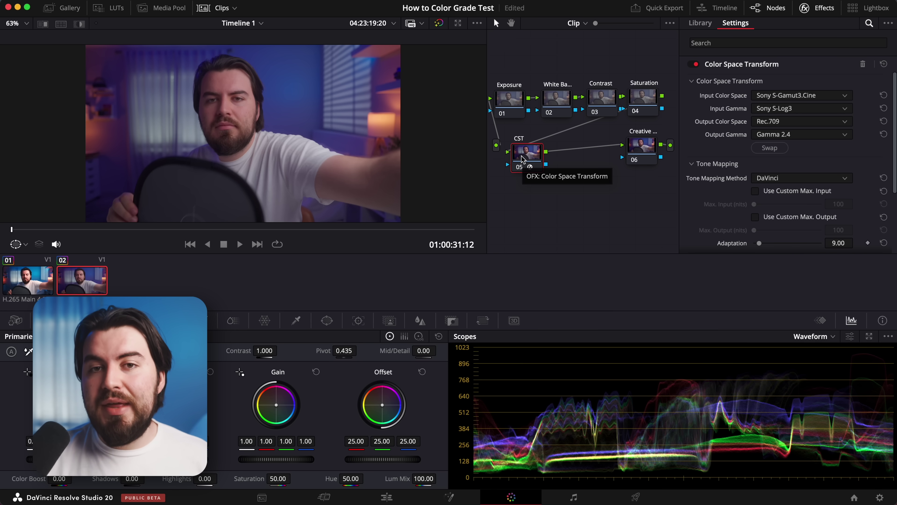
# Step: Add a new node after CST labelled 'LUT' using Alt+S
pyautogui.hotkey('alt', 's')
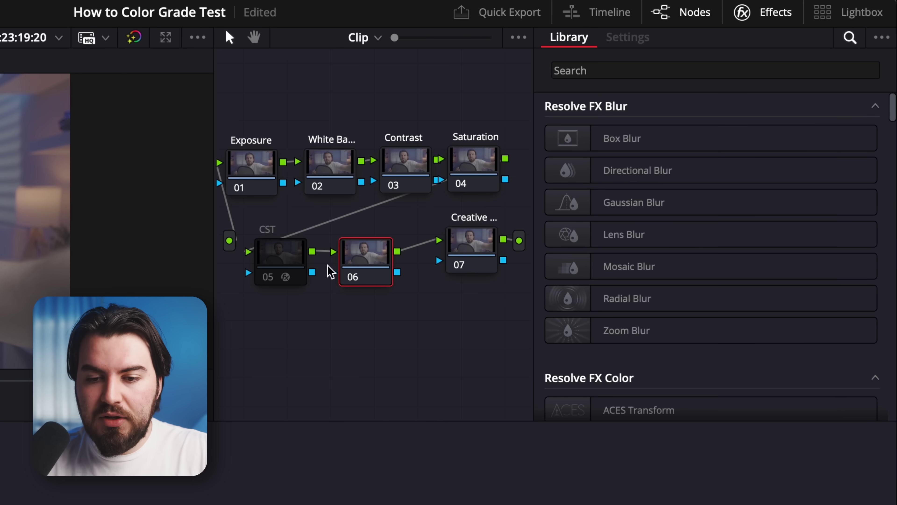
pyautogui.doubleClick(362, 256)
pyautogui.write('LUT')
pyautogui.press('Return')
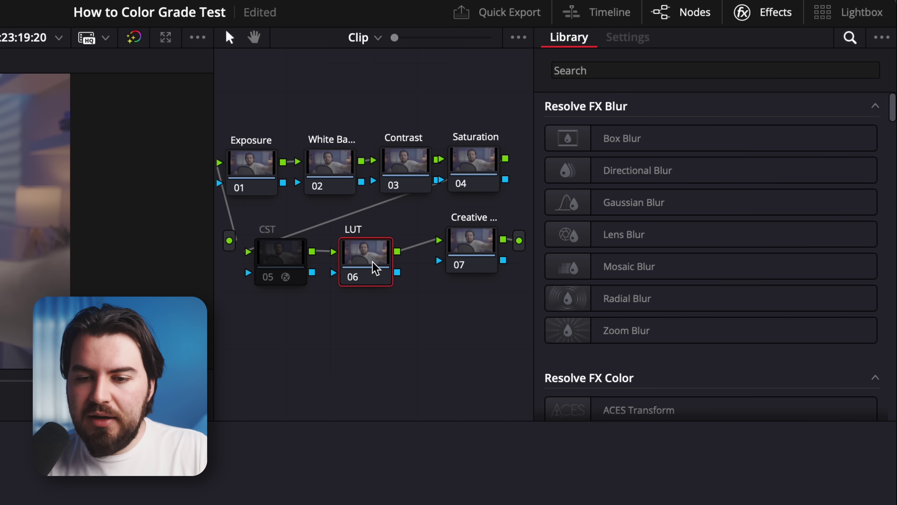
# Step: Load the Sony SLog3SGamut3.CineToLC-709 LUT onto the LUT node
pyautogui.rightClick(367, 270)
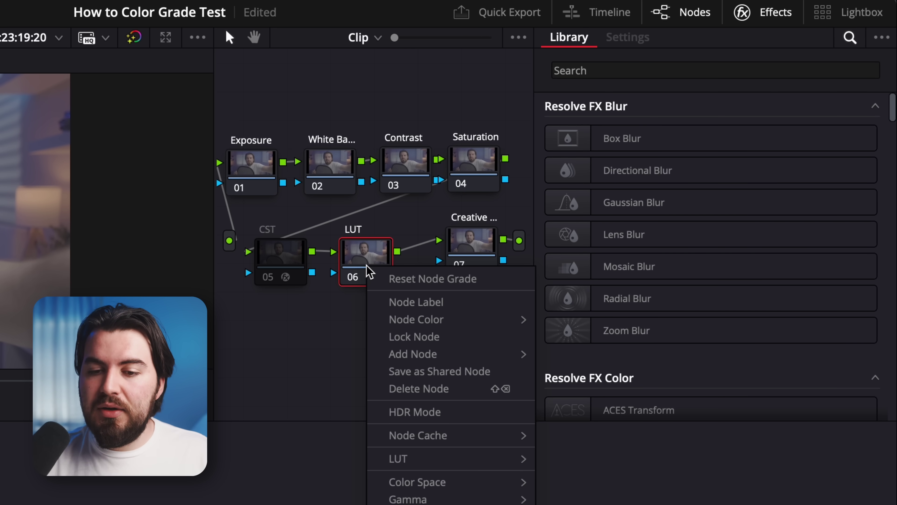
pyautogui.moveTo(447, 463)
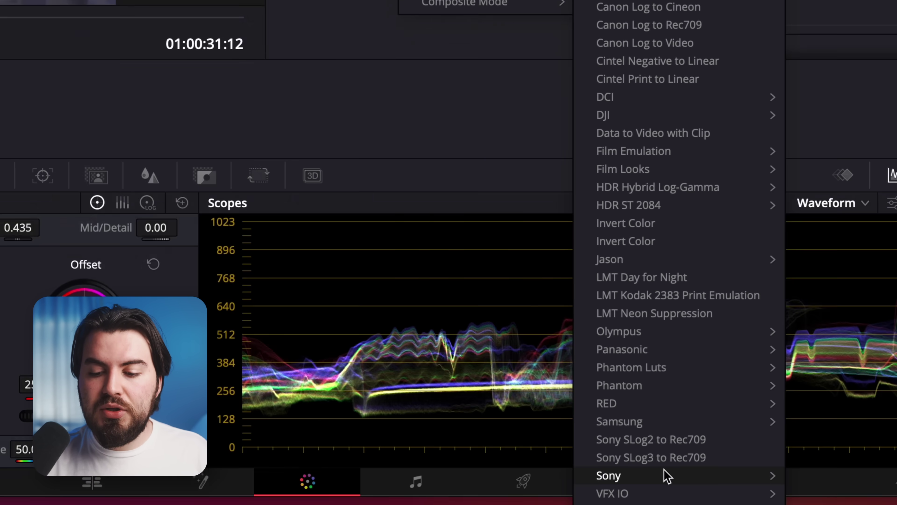
pyautogui.moveTo(648, 467)
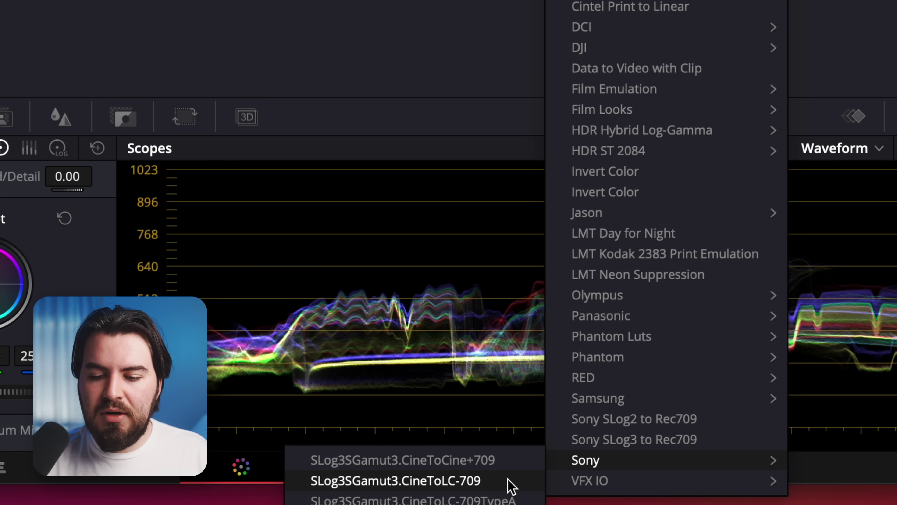
pyautogui.click(508, 498)
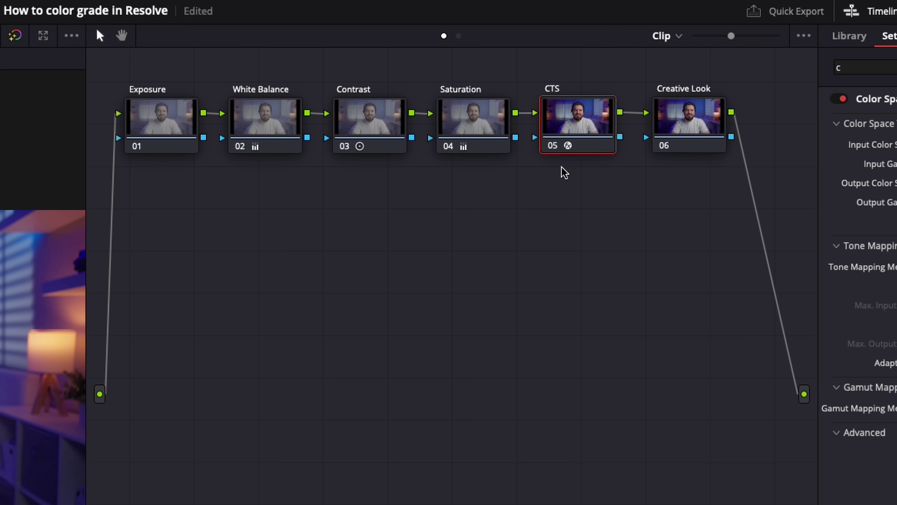
# Step: Move the CTS node below the main chain and pull the Gain master down to darken the shot
pyautogui.moveTo(570, 134); pyautogui.dragTo(575, 328)
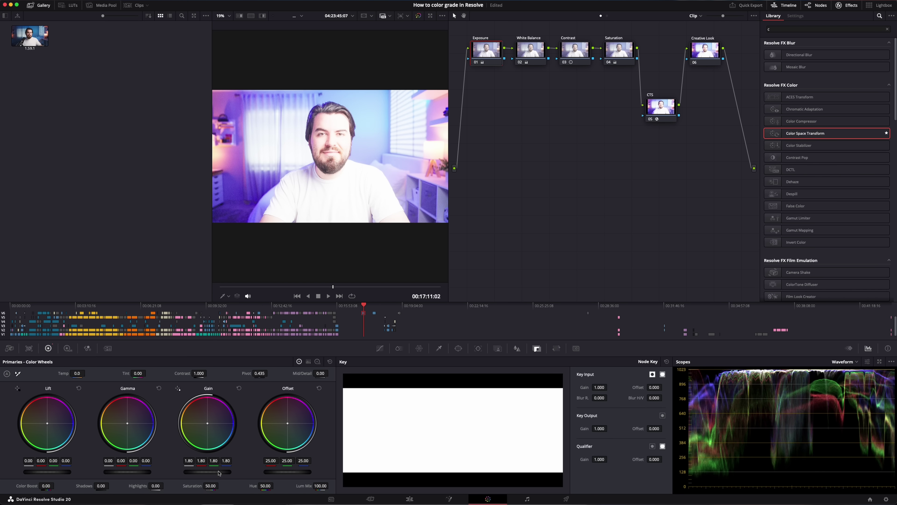
pyautogui.moveTo(231, 464)
pyautogui.mouseDown()
pyautogui.moveTo(202, 464)
pyautogui.moveTo(216, 464)
pyautogui.mouseUp()
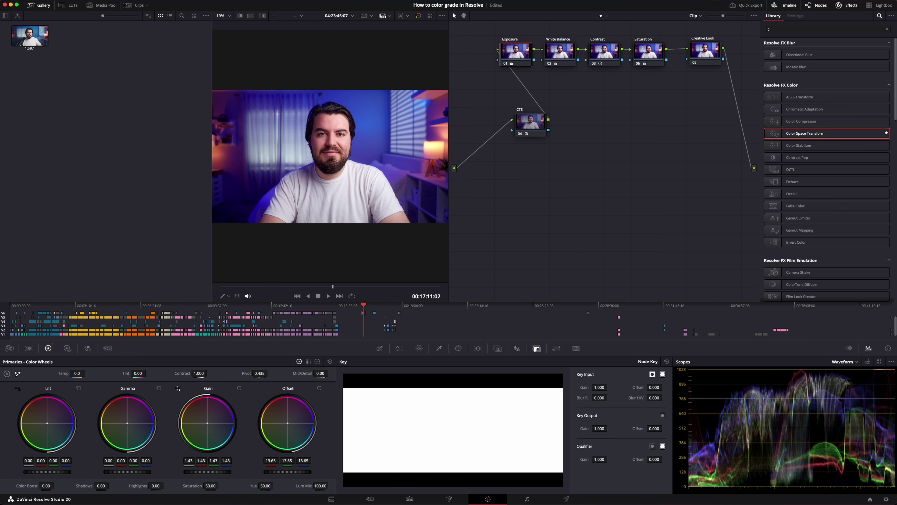
pyautogui.moveTo(207, 471); pyautogui.dragTo(208, 472)
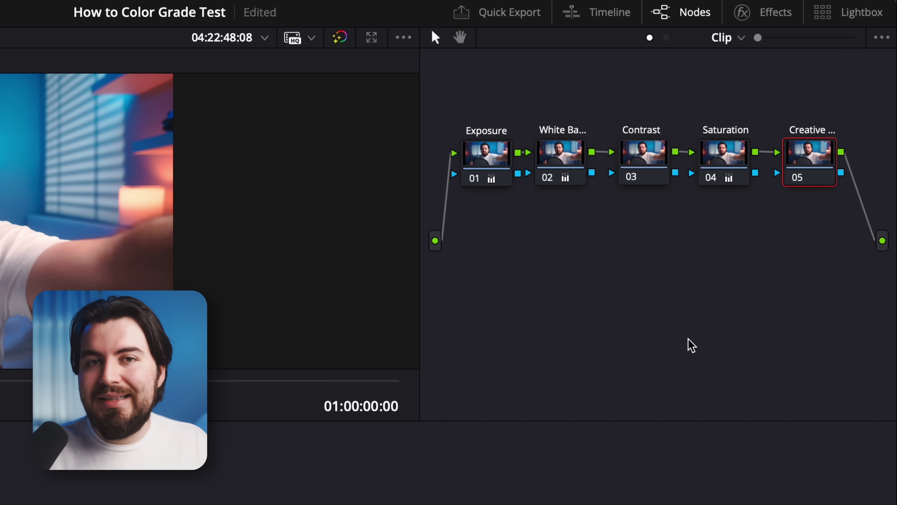
# Step: Load the Film Looks DCI-P3 Fujifilm 3513DI D55 LUT onto the Creative node 05
pyautogui.rightClick(813, 162)
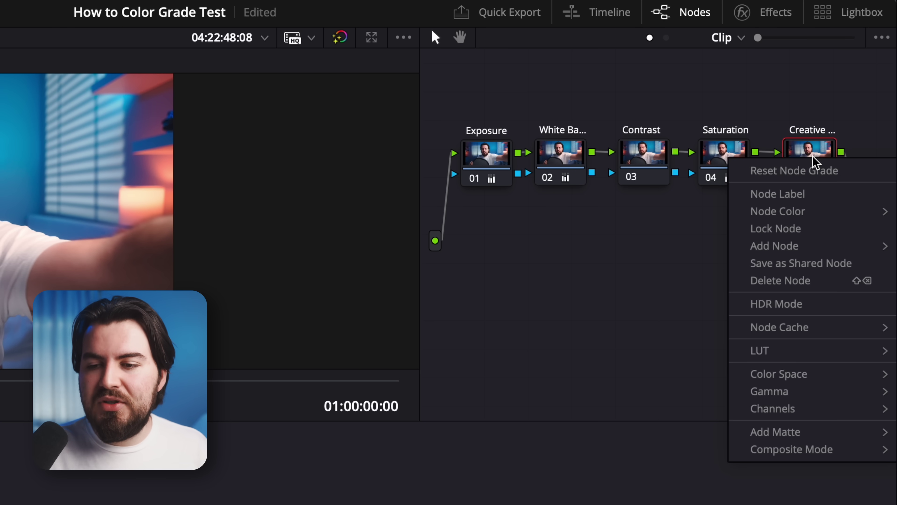
pyautogui.moveTo(786, 351)
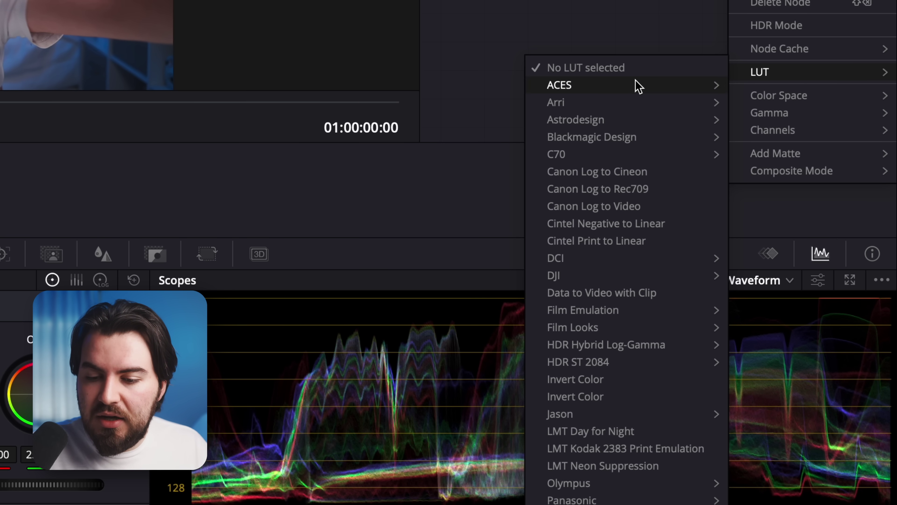
pyautogui.moveTo(603, 335)
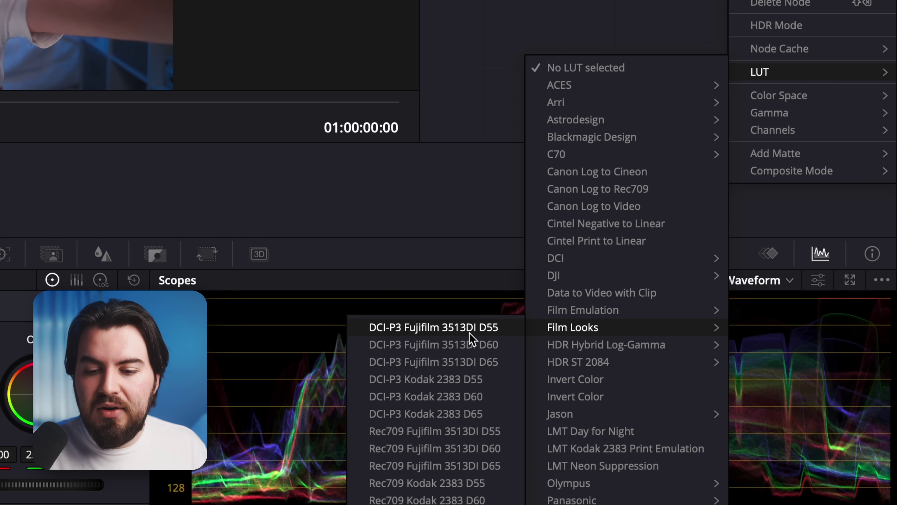
pyautogui.click(498, 332)
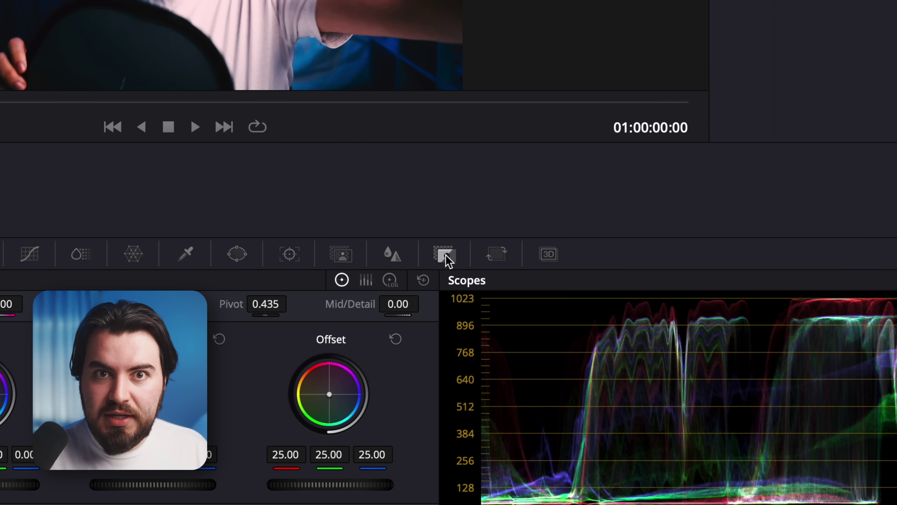
# Step: Lower the Creative node's Key Output Gain to about 0.199, toggling the node to compare
pyautogui.click(445, 255)
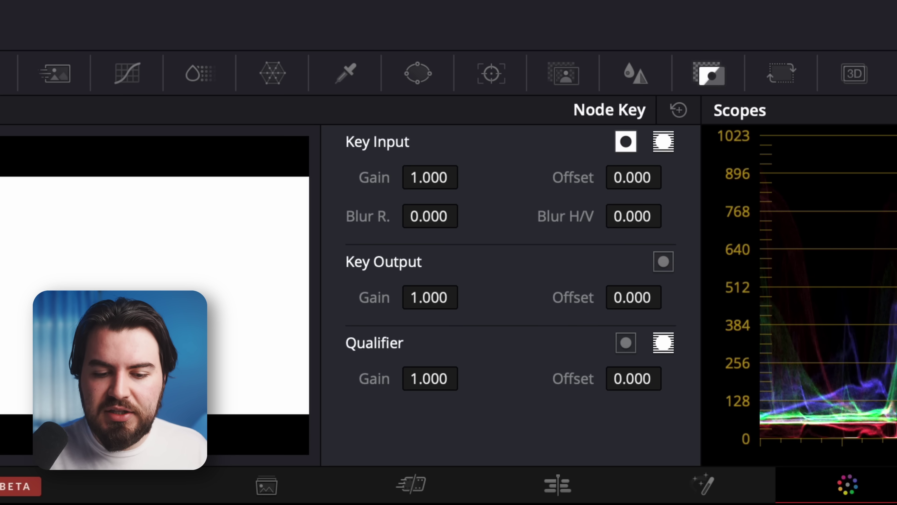
pyautogui.moveTo(446, 313); pyautogui.dragTo(399, 313)
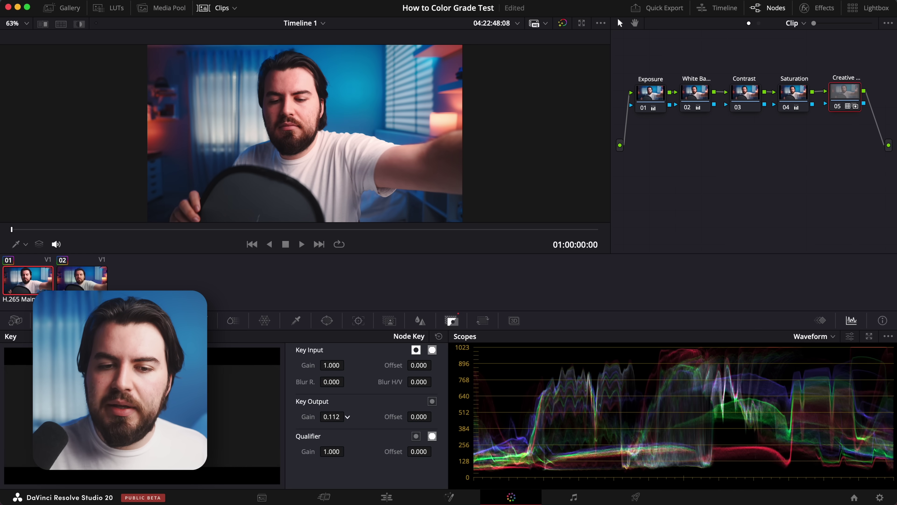
pyautogui.moveTo(332, 417); pyautogui.dragTo(353, 416)
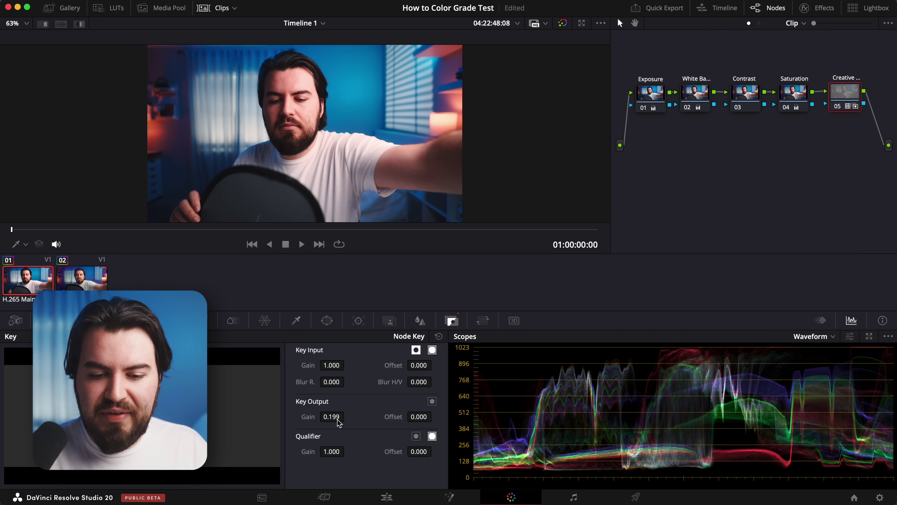
pyautogui.click(834, 109)
pyautogui.click(835, 109)
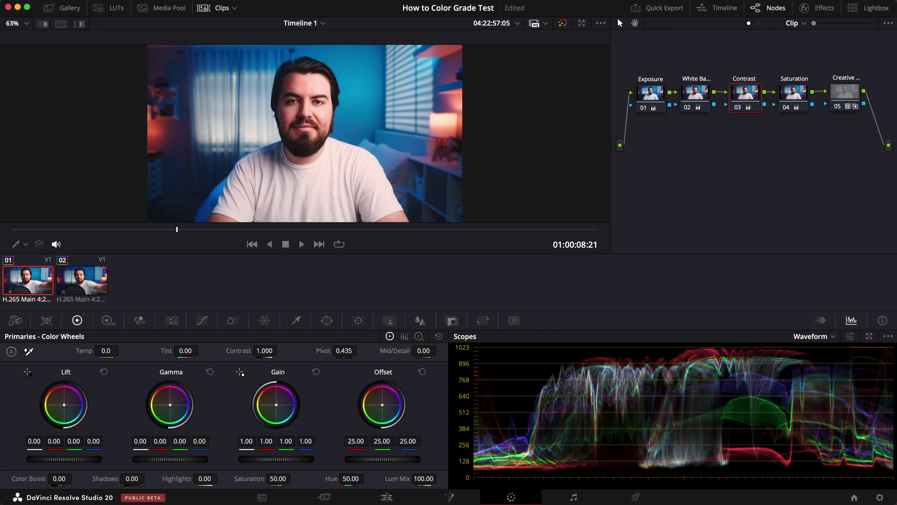
# Step: Lower the Contrast node's Gain master to 0.84 and set Gamma to 0.03
pyautogui.moveTo(297, 459); pyautogui.dragTo(281, 459)
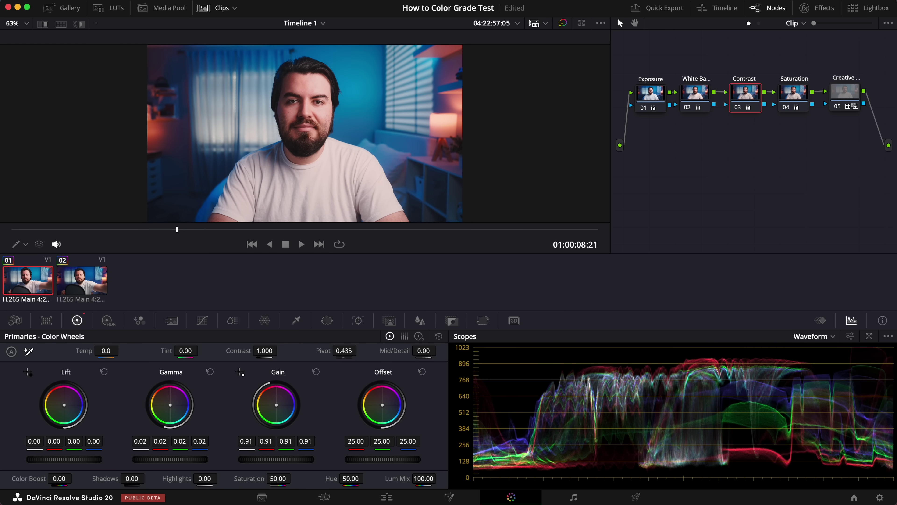
pyautogui.moveTo(170, 460); pyautogui.dragTo(138, 463)
pyautogui.moveTo(284, 462); pyautogui.dragTo(275, 461)
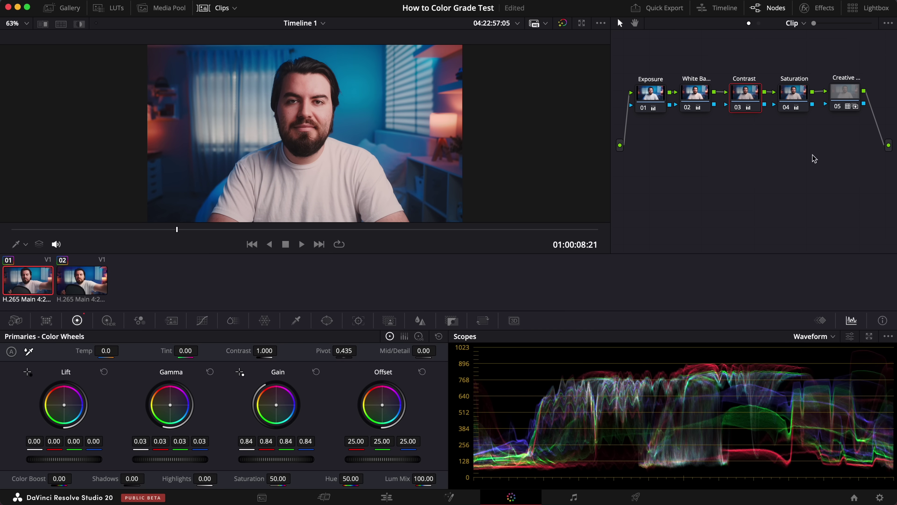
# Step: Set the Creative node's Key Output Gain to 0.220 and toggle the node on and off to compare
pyautogui.click(844, 93)
pyautogui.click(451, 320)
pyautogui.moveTo(333, 416); pyautogui.dragTo(345, 411)
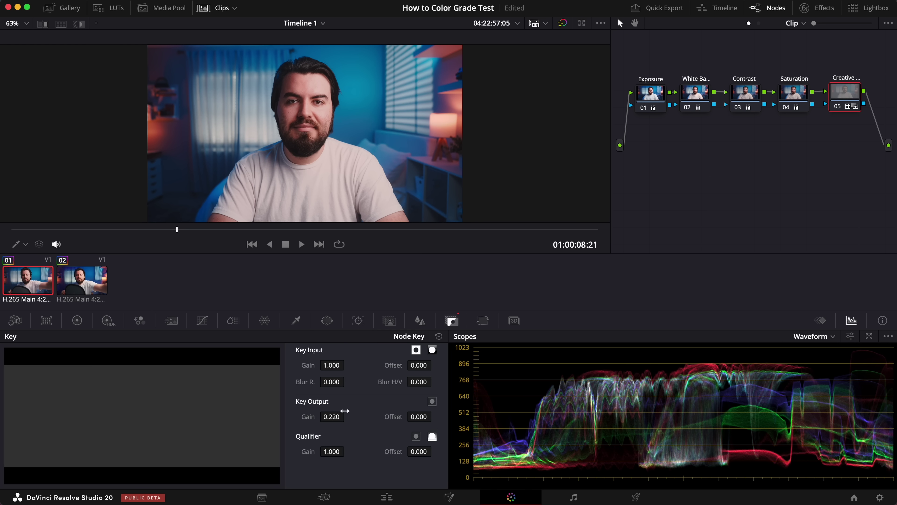
pyautogui.click(839, 107)
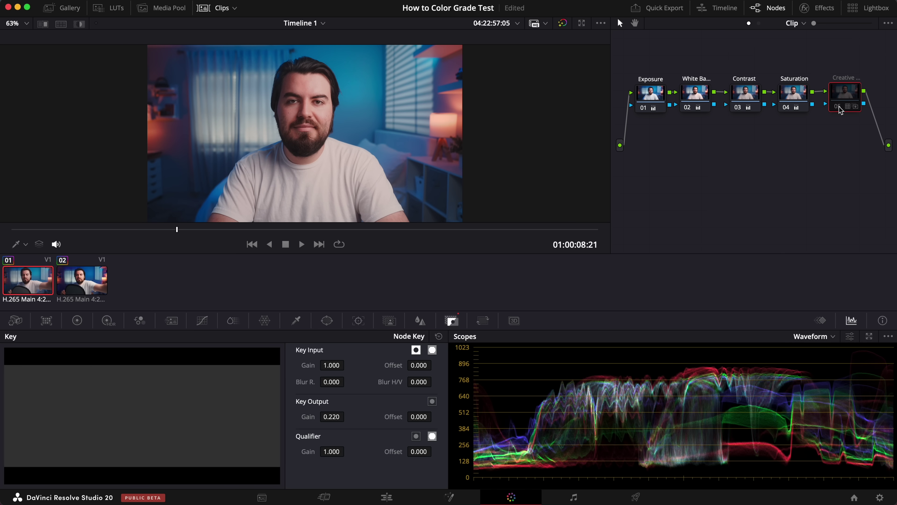
pyautogui.click(839, 108)
pyautogui.click(839, 107)
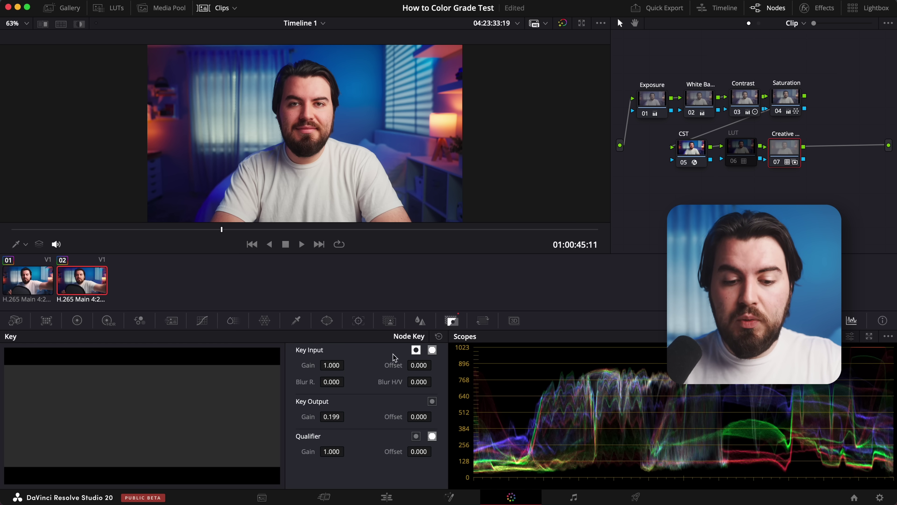
# Step: Raise the Creative look strength, then set the Exposure node's gamma to 0.01 and gain to 0.99
pyautogui.moveTo(337, 415); pyautogui.dragTo(348, 415)
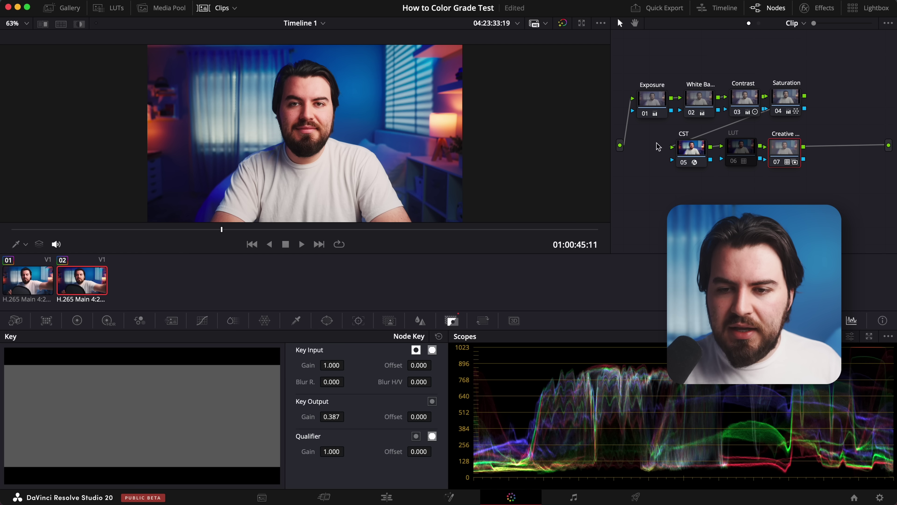
pyautogui.click(649, 108)
pyautogui.click(77, 320)
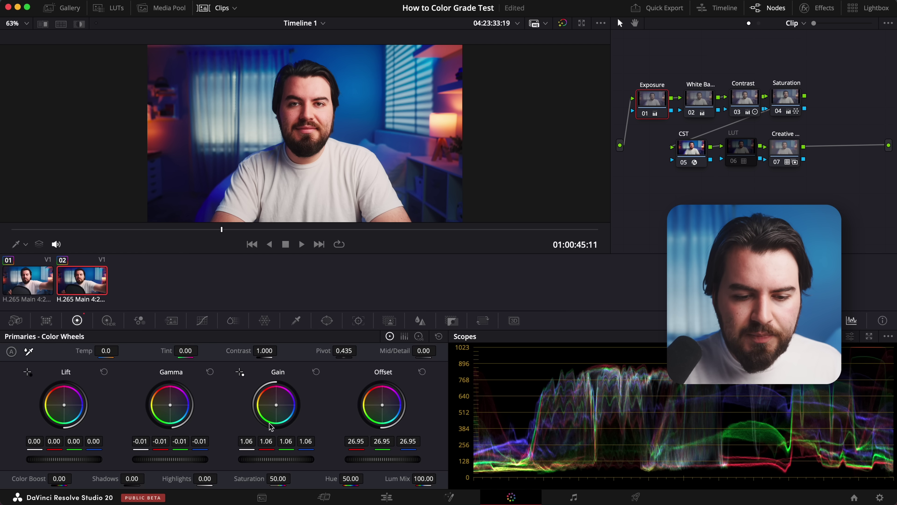
pyautogui.moveTo(169, 459); pyautogui.dragTo(174, 461)
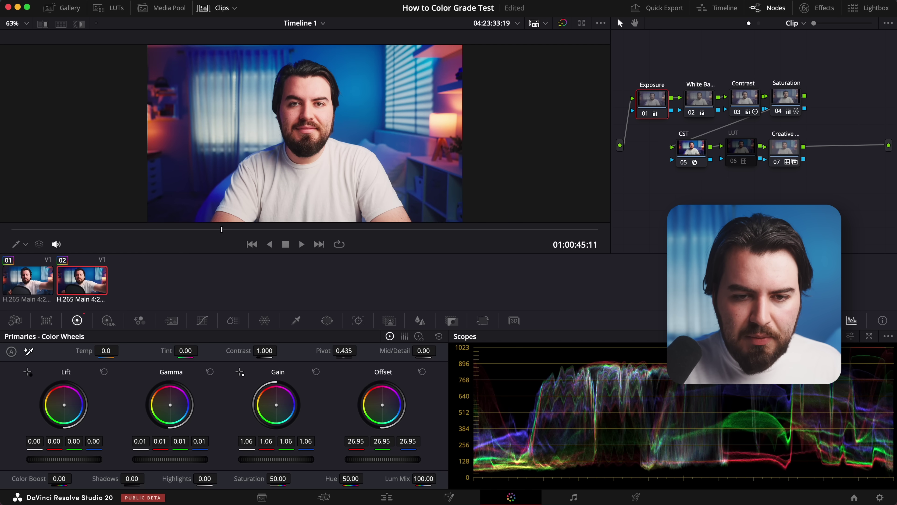
pyautogui.moveTo(258, 459); pyautogui.dragTo(289, 463)
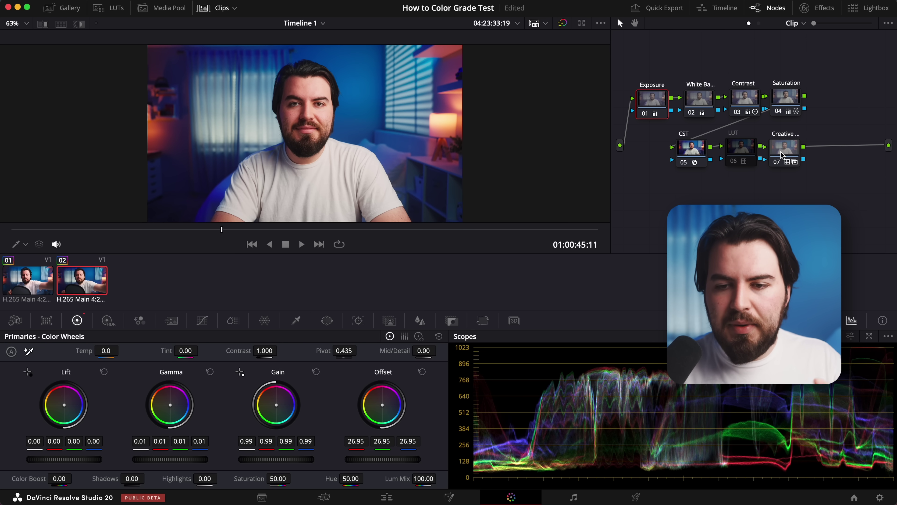
# Step: Compare with the Creative node bypassed, then ease its look strength to 0.315
pyautogui.click(777, 163)
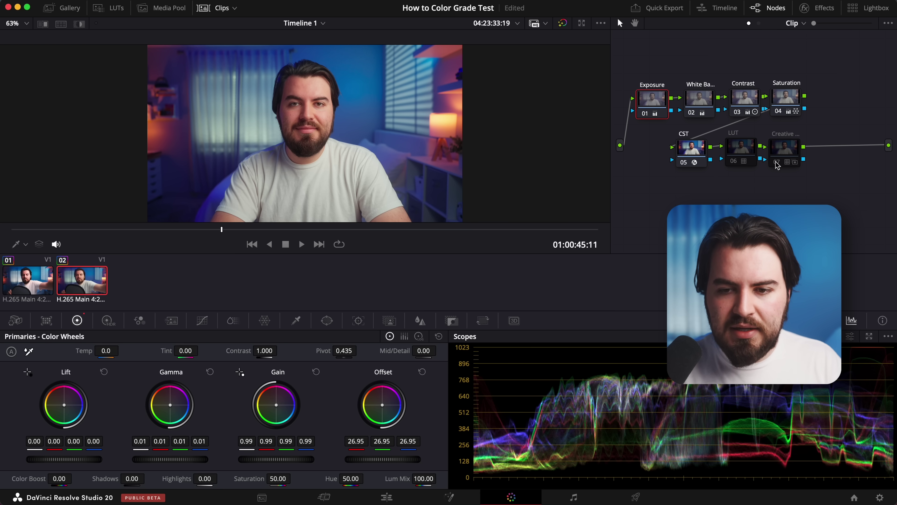
pyautogui.click(777, 162)
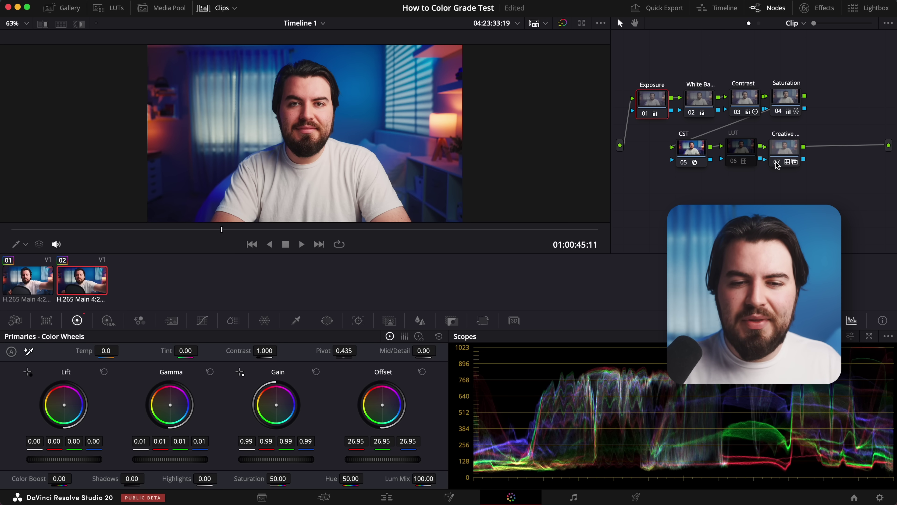
pyautogui.click(776, 163)
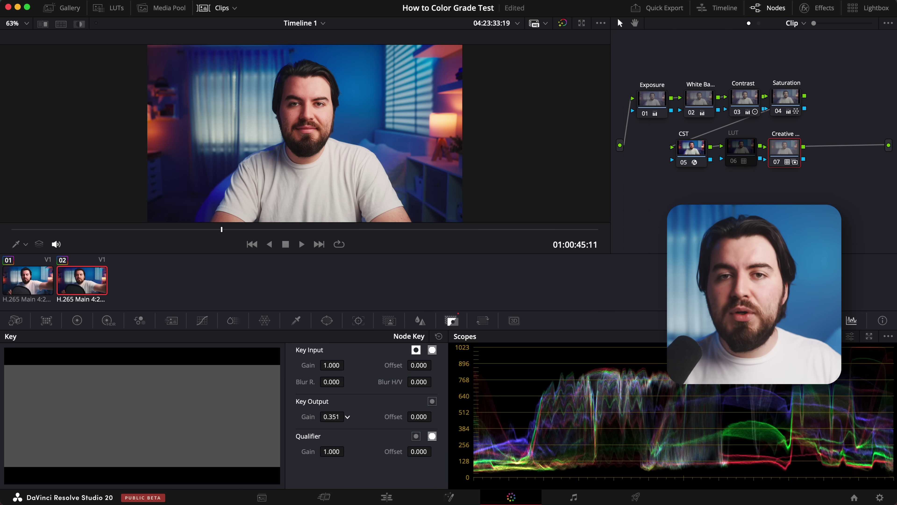
pyautogui.moveTo(332, 416); pyautogui.dragTo(326, 416)
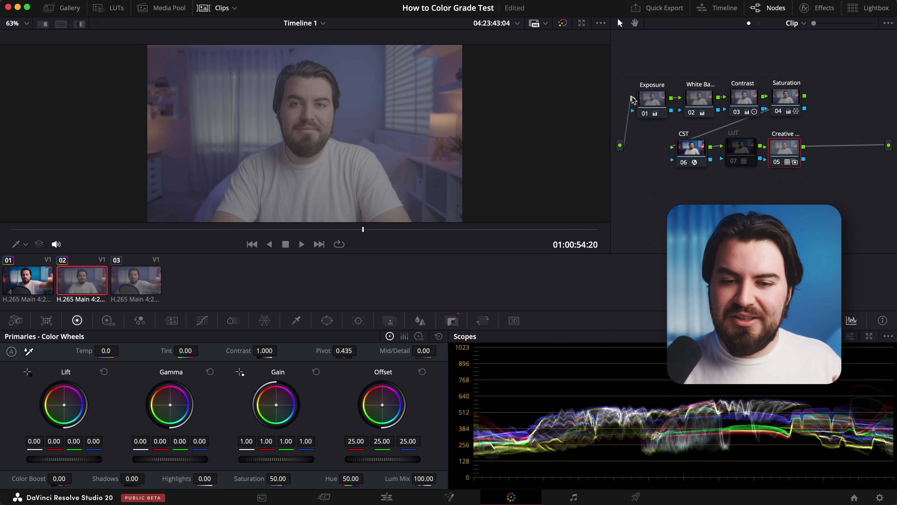
# Step: Restore the full grade in the viewer with Shift+D
pyautogui.hotkey('shift', 'd')
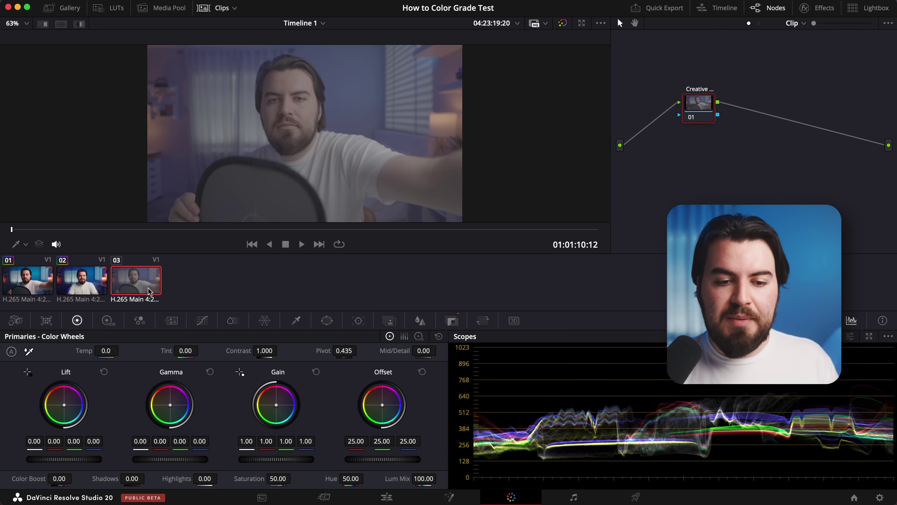
# Step: Copy clip 02's node grade and paste it onto clip 03
pyautogui.moveTo(207, 235); pyautogui.dragTo(270, 235)
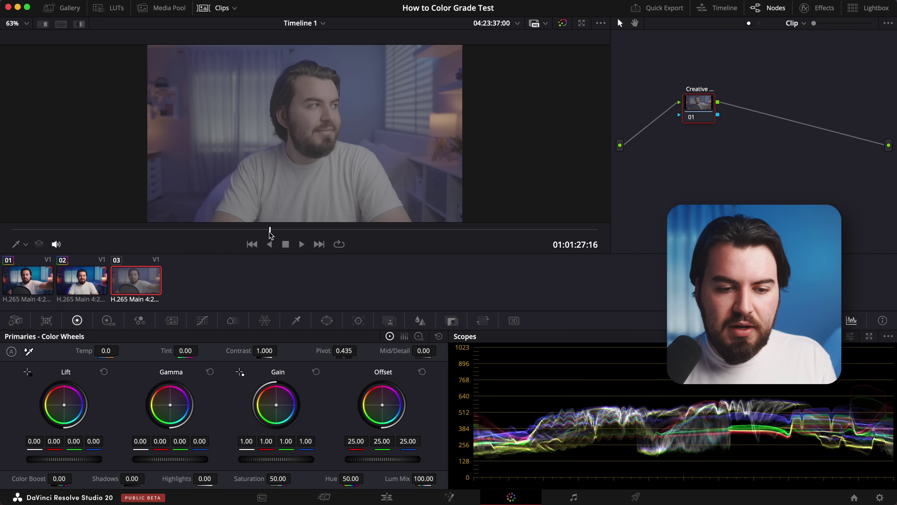
pyautogui.click(83, 288)
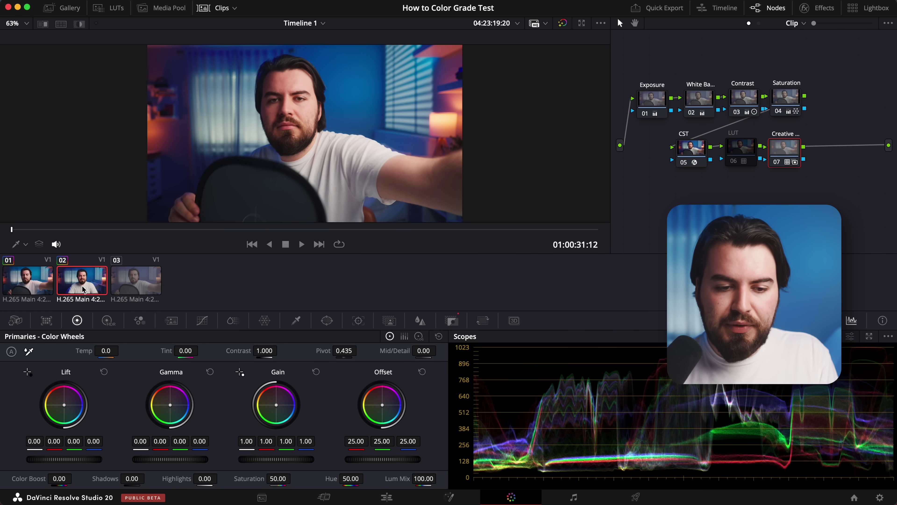
pyautogui.press('super+c')
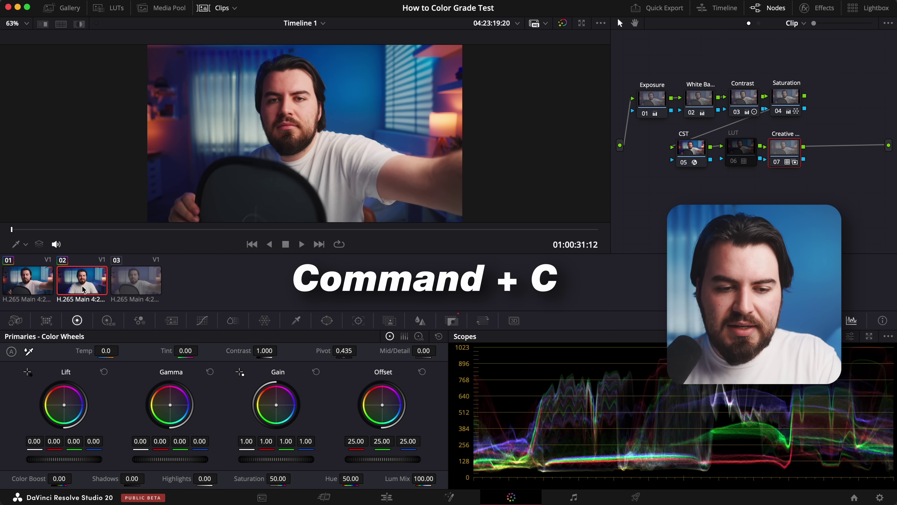
pyautogui.click(144, 291)
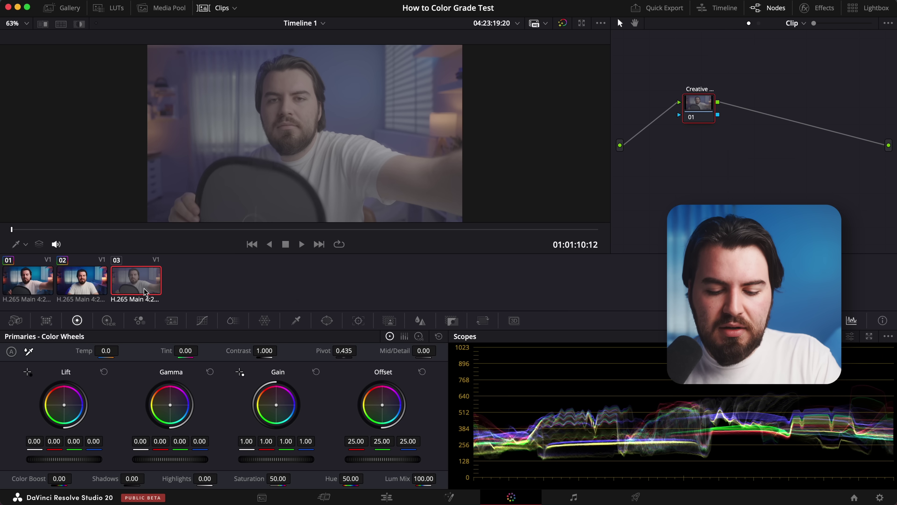
pyautogui.press('super+v')
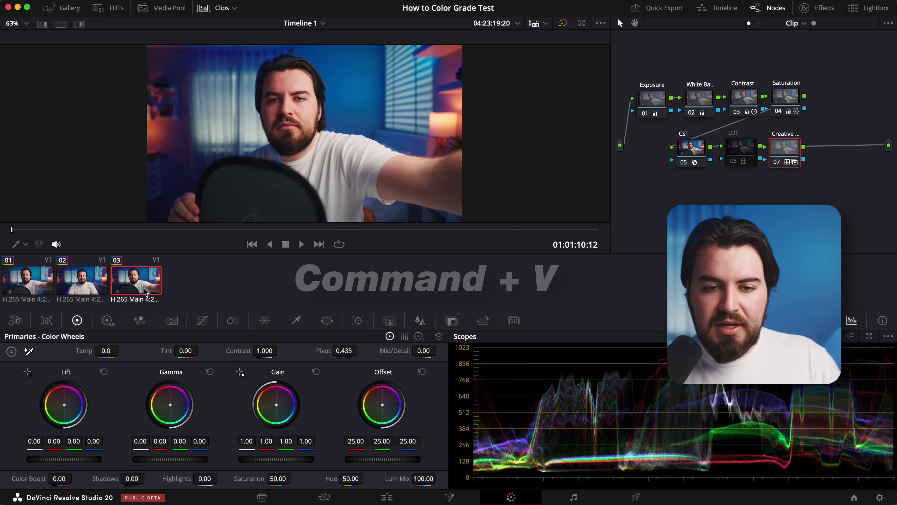